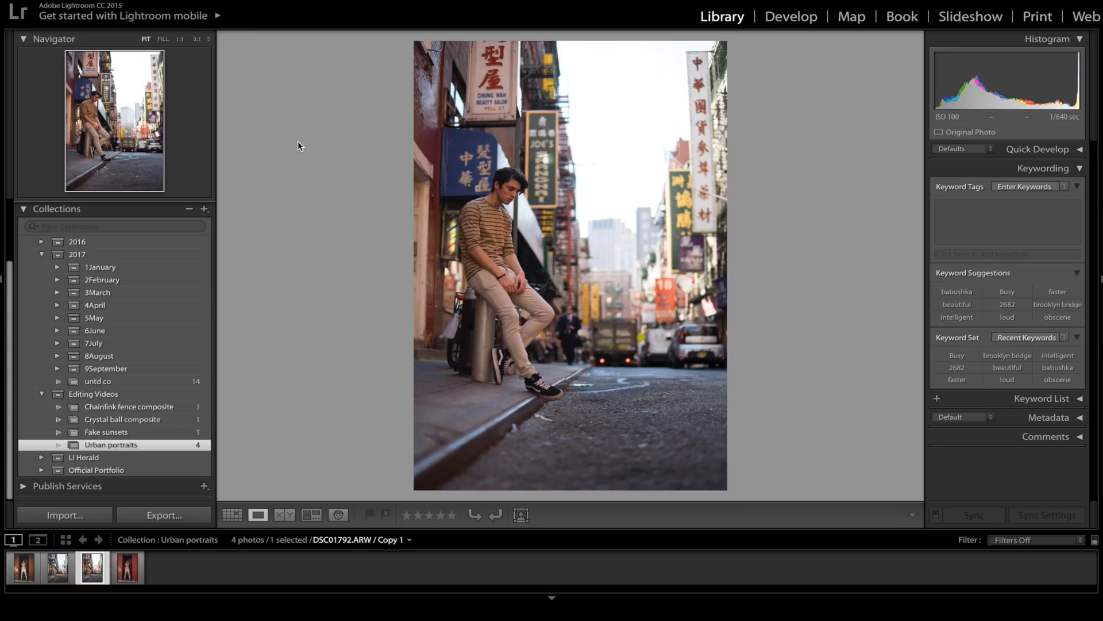
Open the Chinatown street portrait for developing and set its white balance to temperature 4,335 and tint −32
{"action": "key", "text": "Right"}
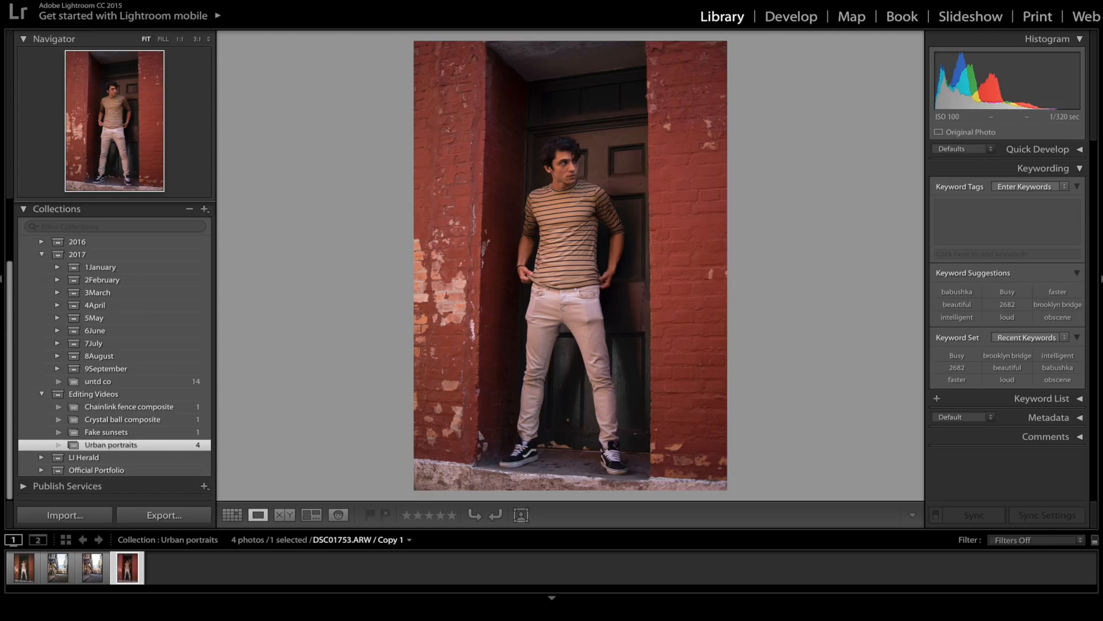
{"action": "key", "text": "Left"}
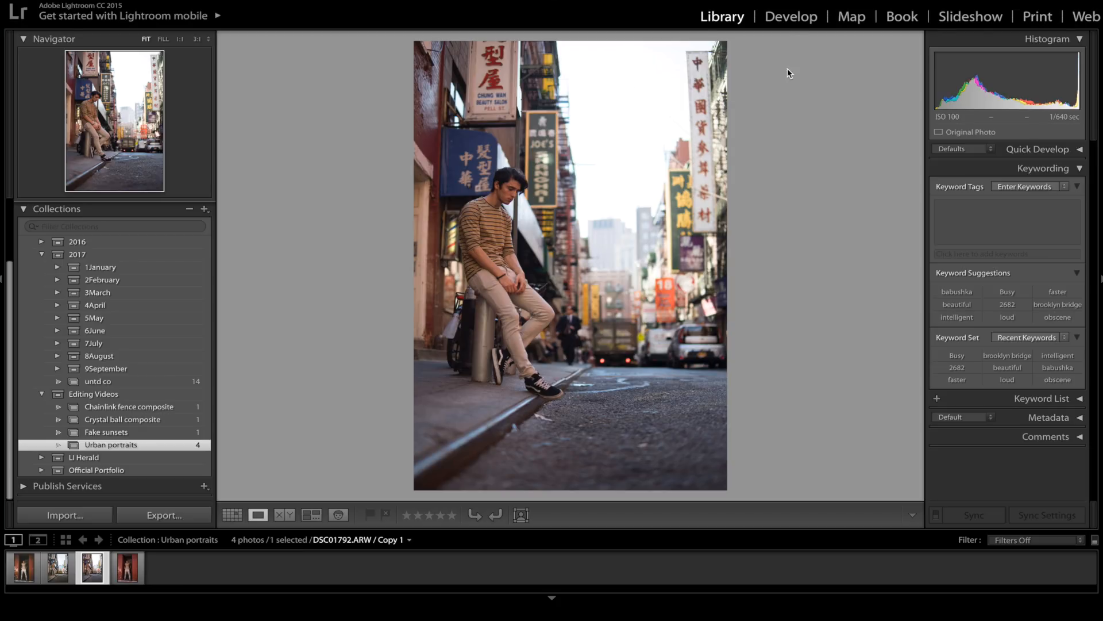
{"action": "left_click", "coordinate": [798, 22]}
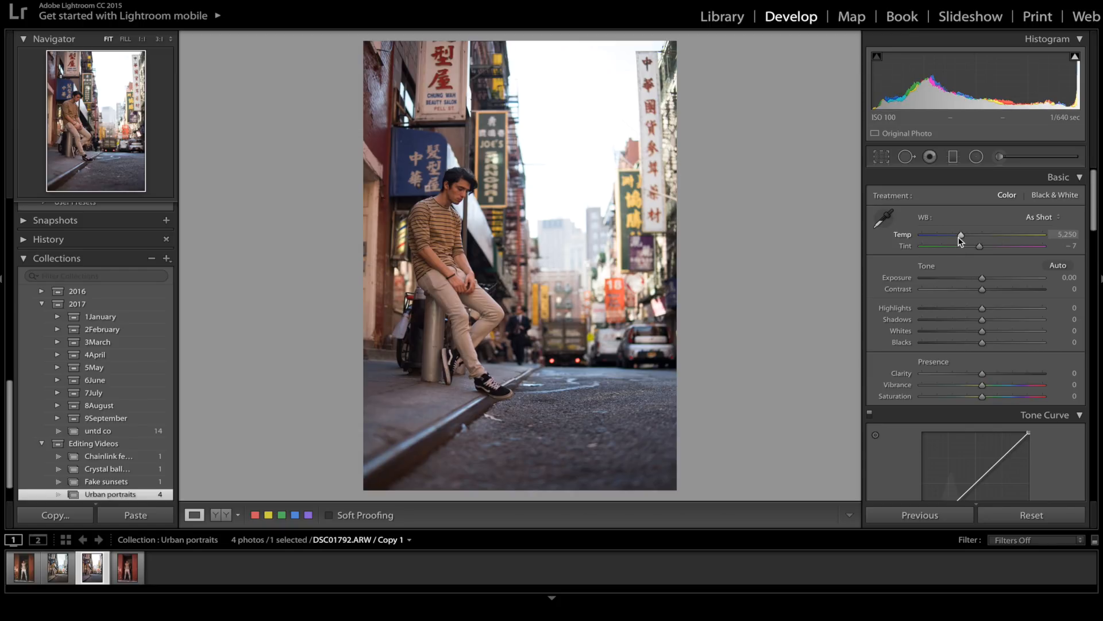
{"action": "left_click_drag", "start_coordinate": [959, 238], "coordinate": [946, 237]}
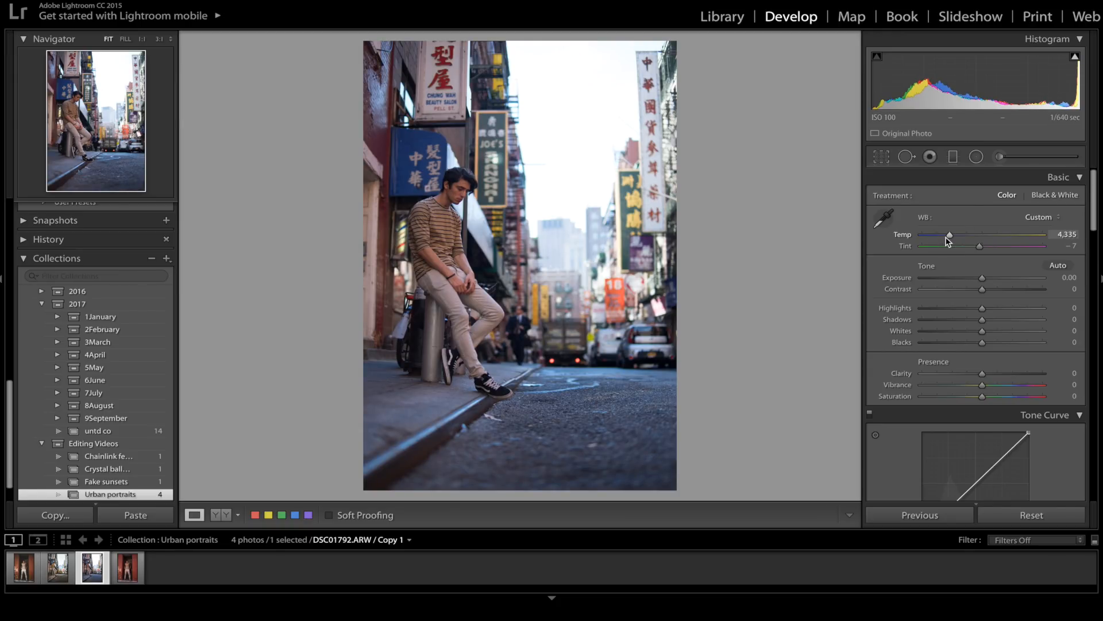
{"action": "left_click_drag", "start_coordinate": [979, 247], "coordinate": [969, 246]}
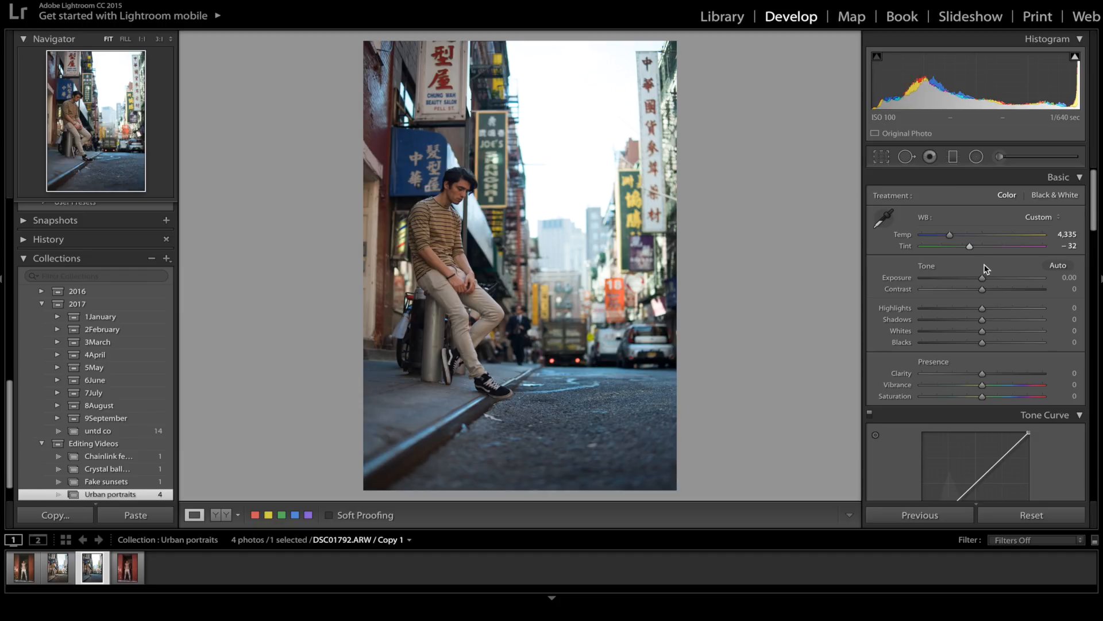
Set the photo's tone to Contrast +44, Highlights −100, Shadows +44, Whites +17 and Blacks −6
{"action": "left_click_drag", "start_coordinate": [982, 289], "coordinate": [1010, 293]}
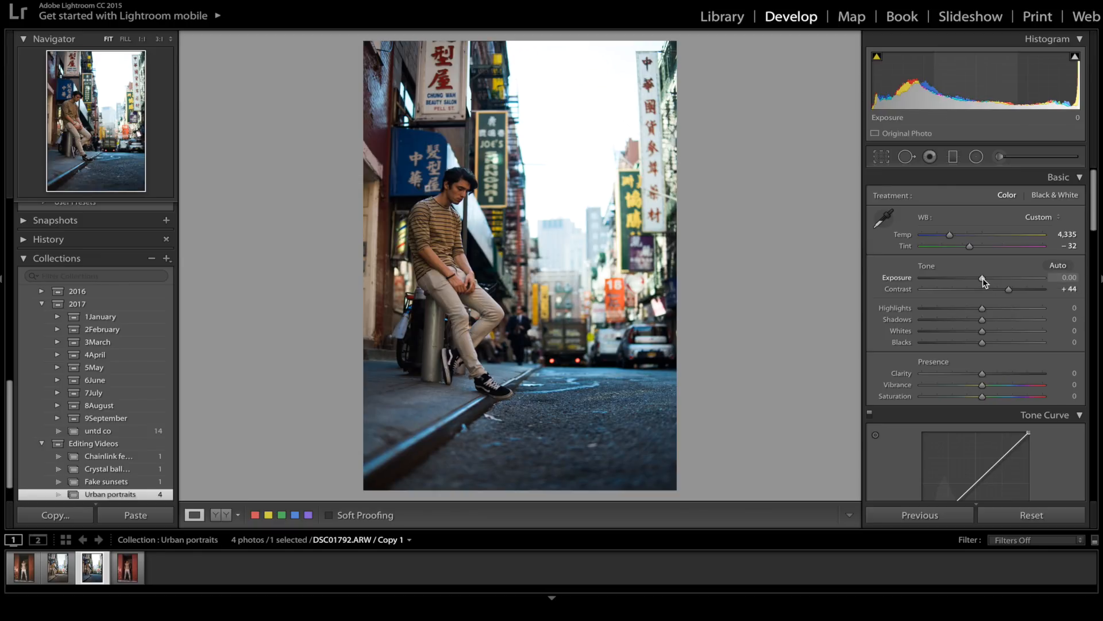
{"action": "left_click_drag", "start_coordinate": [983, 308], "coordinate": [858, 306]}
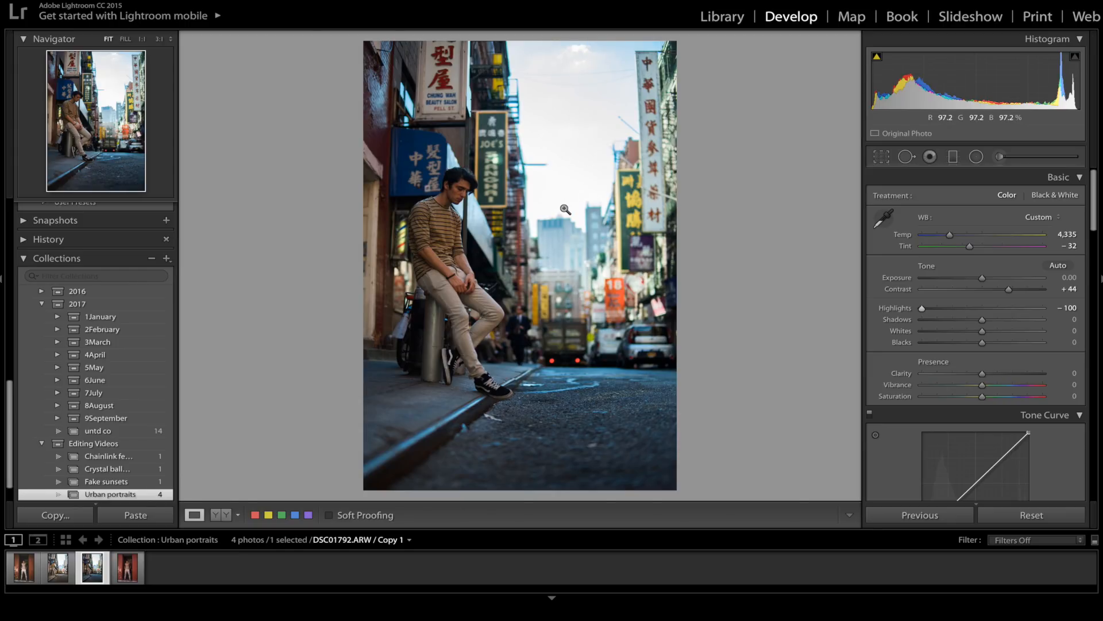
{"action": "left_click_drag", "start_coordinate": [1015, 320], "coordinate": [1009, 323]}
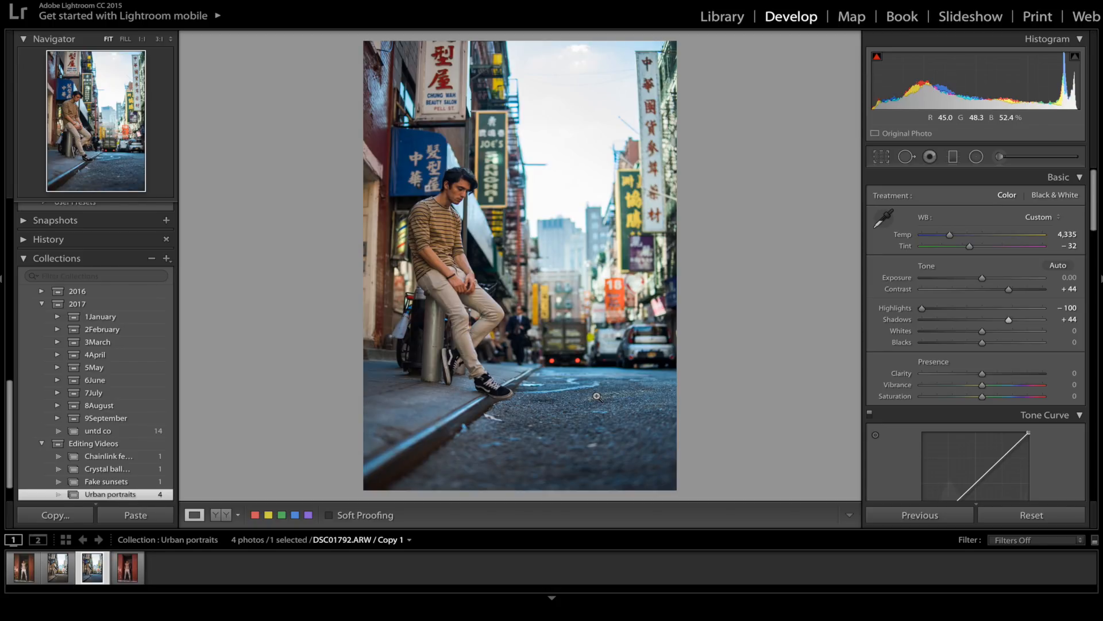
{"action": "left_click_drag", "start_coordinate": [982, 331], "coordinate": [994, 332]}
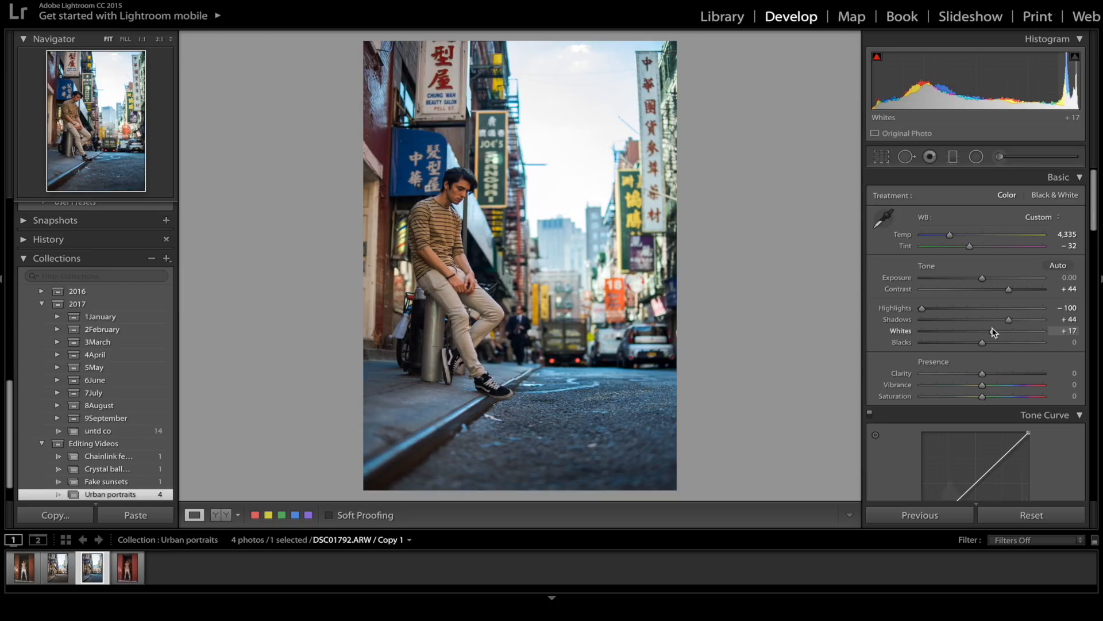
{"action": "left_click_drag", "start_coordinate": [982, 342], "coordinate": [980, 343]}
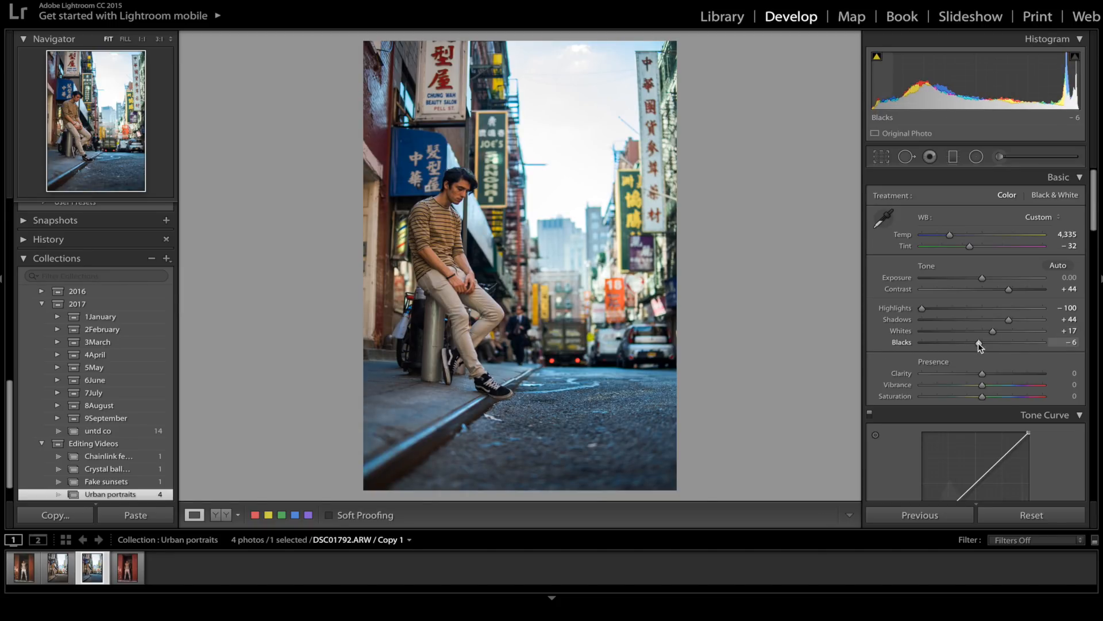
Soften the photo by setting Clarity to −11
{"action": "left_click", "coordinate": [974, 374]}
{"action": "left_click_drag", "start_coordinate": [974, 374], "coordinate": [974, 374]}
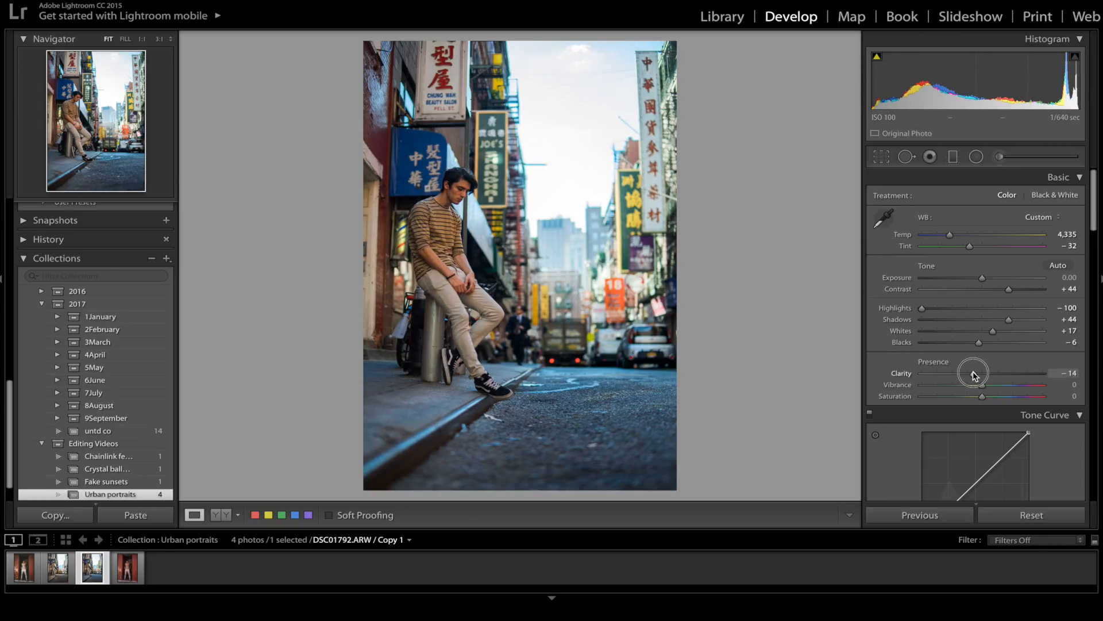
{"action": "left_click_drag", "start_coordinate": [974, 375], "coordinate": [977, 375]}
Shape the RGB tone curve with a lifted black point and extra points through the shadows, midtones and highlights for a faded look
{"action": "scroll", "coordinate": [975, 375], "scroll_direction": "down", "scroll_amount": 5}
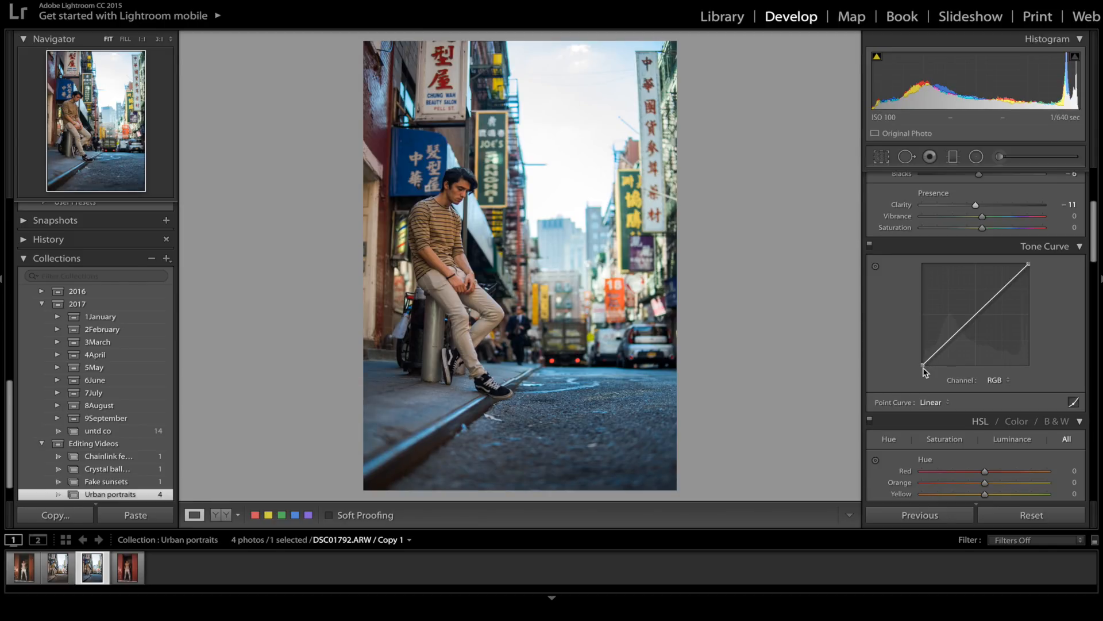
{"action": "left_click_drag", "start_coordinate": [923, 365], "coordinate": [959, 330]}
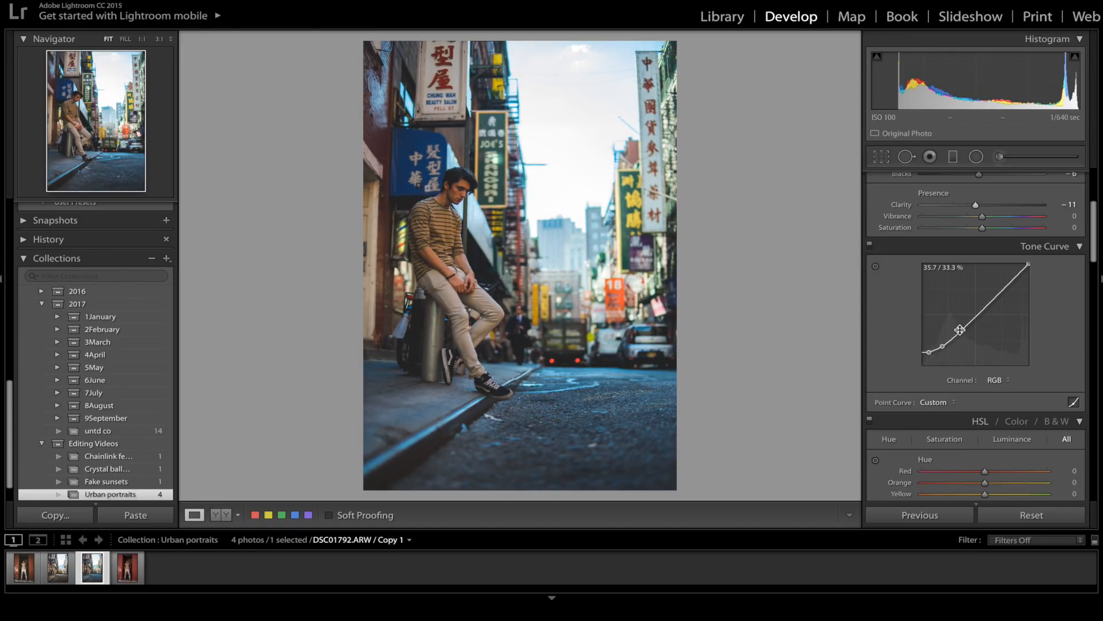
{"action": "left_click_drag", "start_coordinate": [995, 294], "coordinate": [994, 296]}
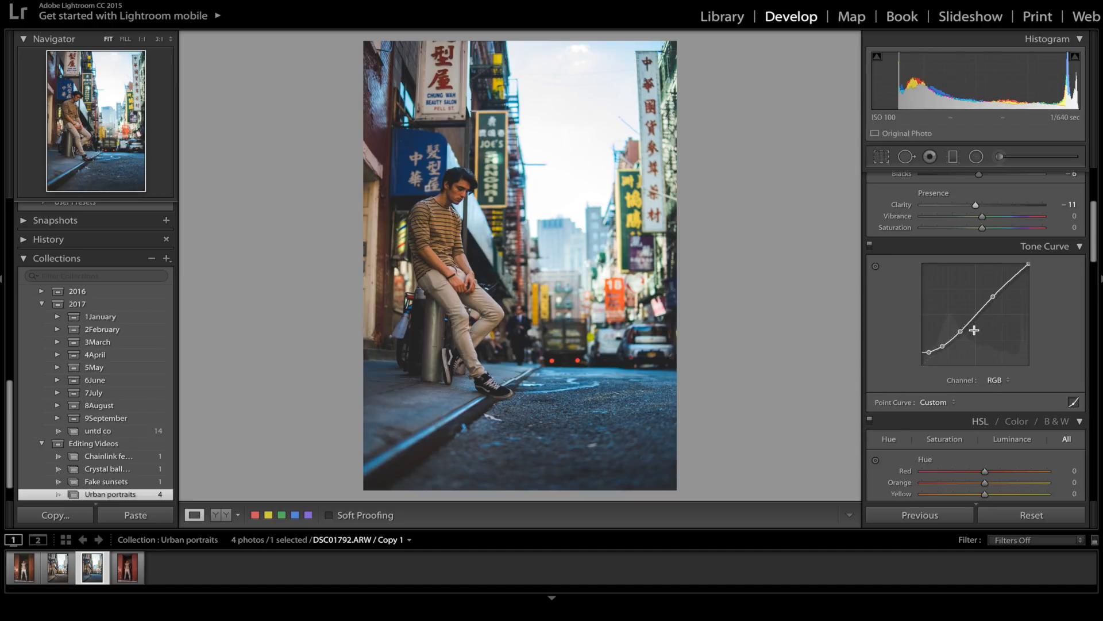
Shift the yellow hue to −33 in the HSL adjustments
{"action": "scroll", "coordinate": [974, 329], "scroll_direction": "down", "scroll_amount": 1}
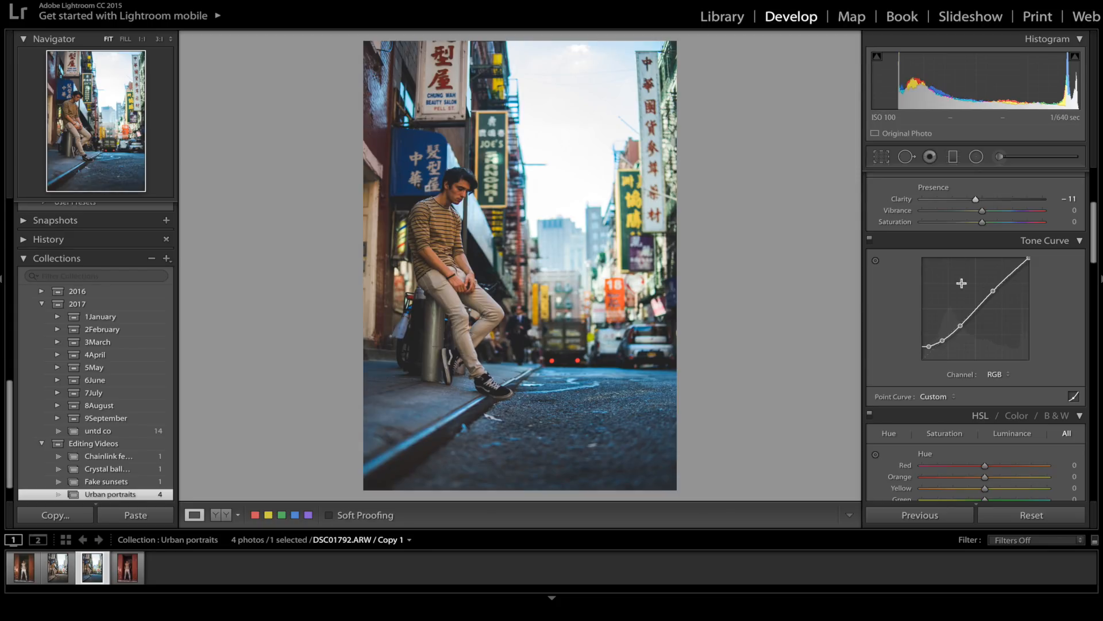
{"action": "scroll", "coordinate": [962, 358], "scroll_direction": "down", "scroll_amount": 3}
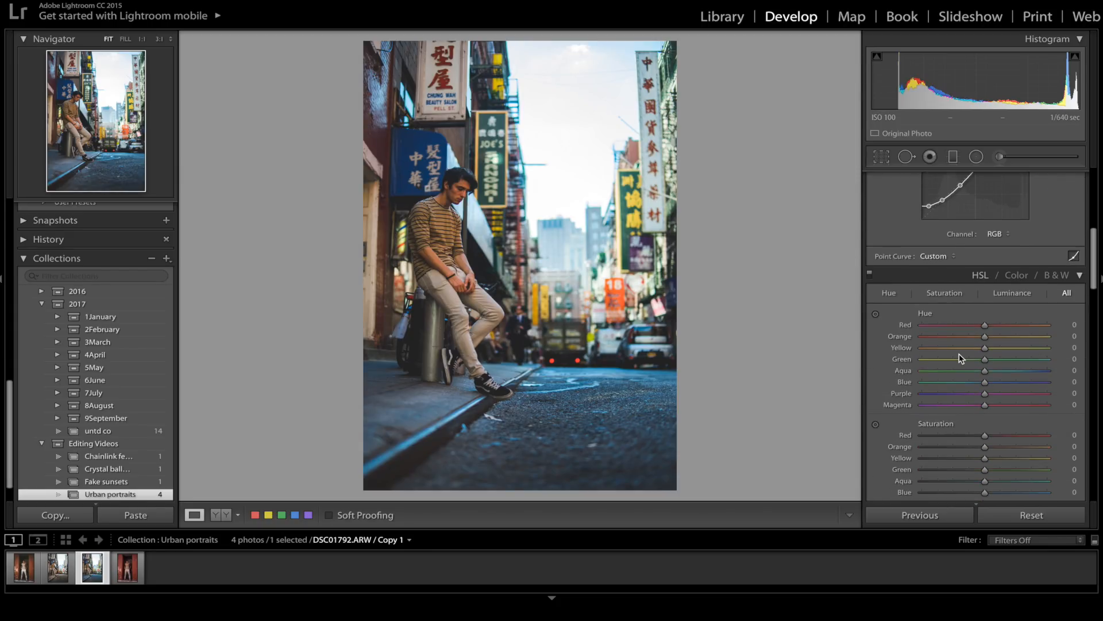
{"action": "scroll", "coordinate": [961, 358], "scroll_direction": "down", "scroll_amount": 1}
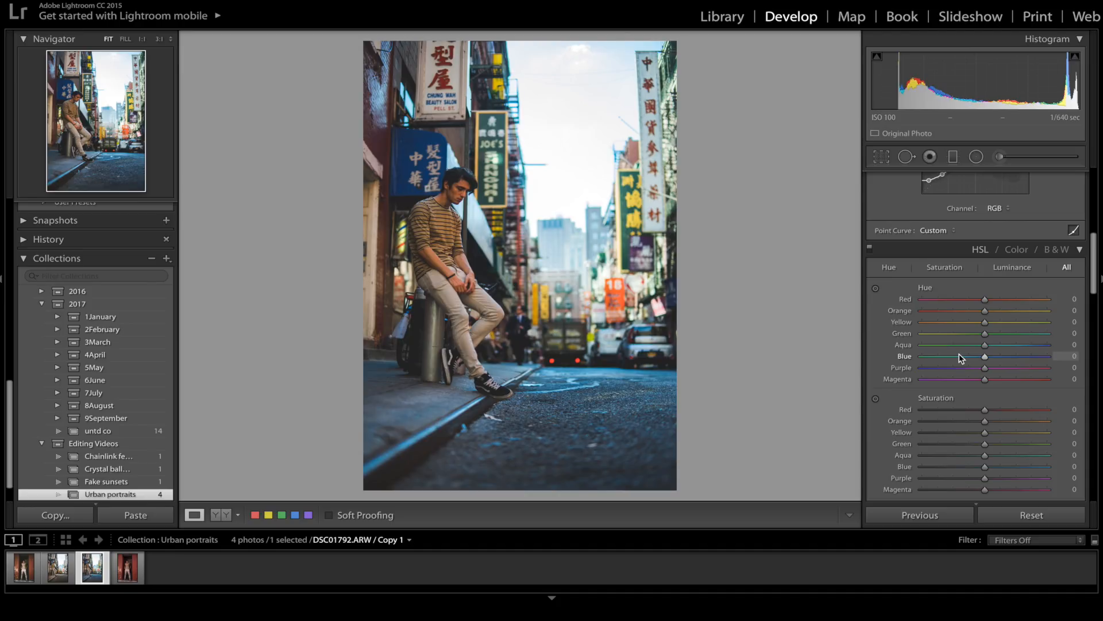
{"action": "scroll", "coordinate": [961, 327], "scroll_direction": "down", "scroll_amount": 1}
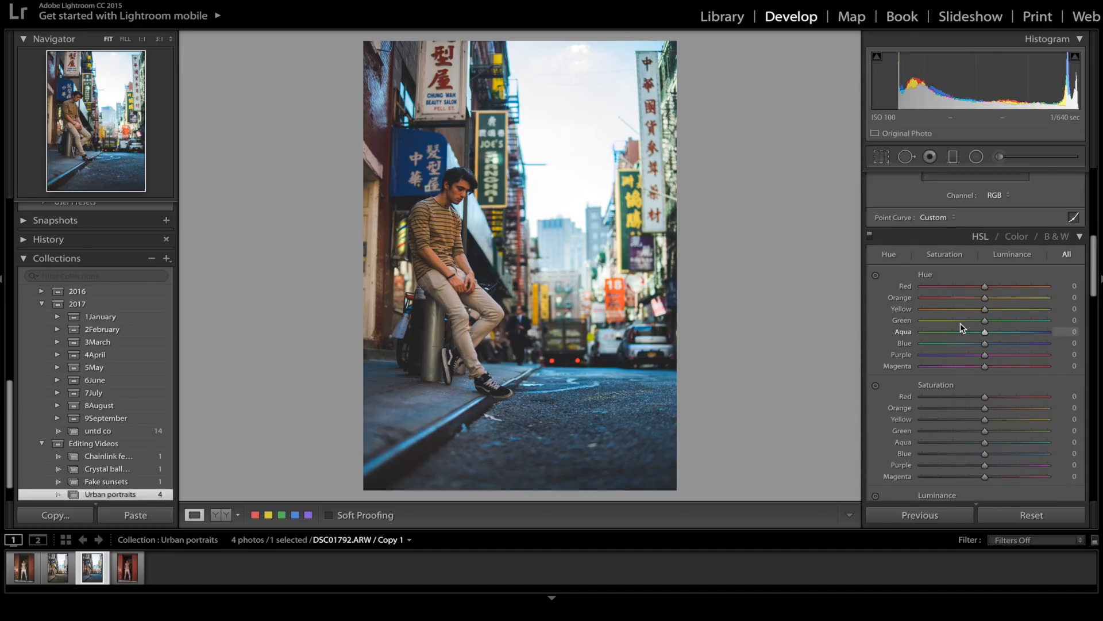
{"action": "left_click", "coordinate": [963, 311]}
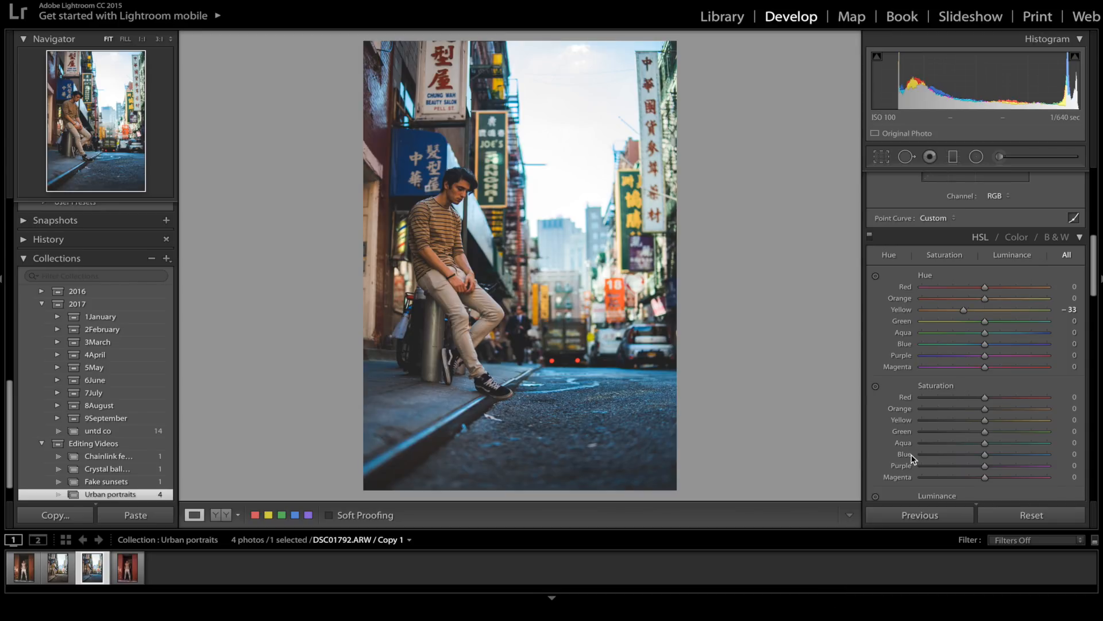
Lower the HSL saturation to Green −59, Aqua −59, Blue −24, Purple −58 and Magenta −55
{"action": "scroll", "coordinate": [912, 458], "scroll_direction": "down", "scroll_amount": 5}
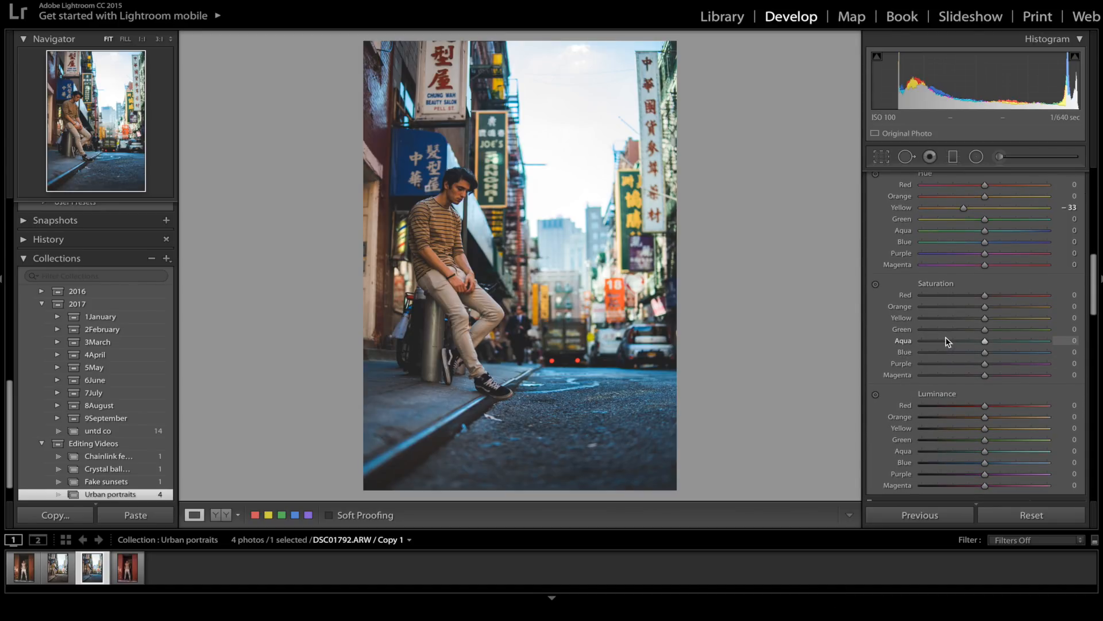
{"action": "left_click", "coordinate": [947, 330]}
{"action": "left_click", "coordinate": [947, 341]}
{"action": "left_click", "coordinate": [947, 353]}
{"action": "left_click", "coordinate": [947, 363]}
{"action": "left_click", "coordinate": [949, 374]}
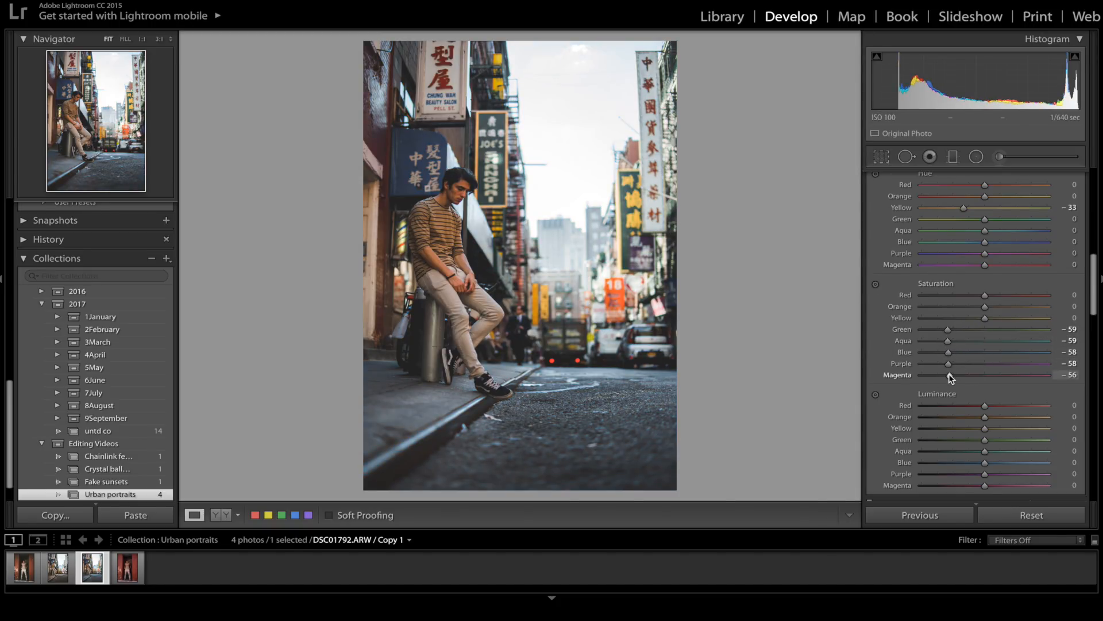
{"action": "left_click", "coordinate": [969, 353]}
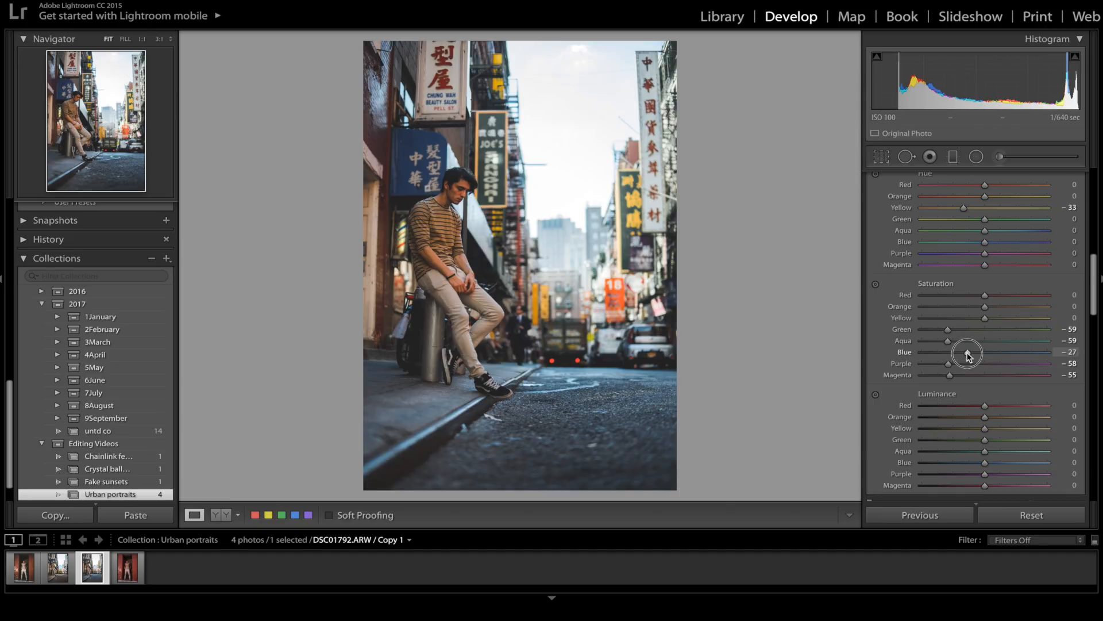
{"action": "left_click_drag", "start_coordinate": [968, 353], "coordinate": [970, 353]}
Raise the HSL luminance to Red +31, Orange +30, Yellow +30, Green +30, Aqua +31 and Blue +15
{"action": "scroll", "coordinate": [986, 368], "scroll_direction": "down", "scroll_amount": 3}
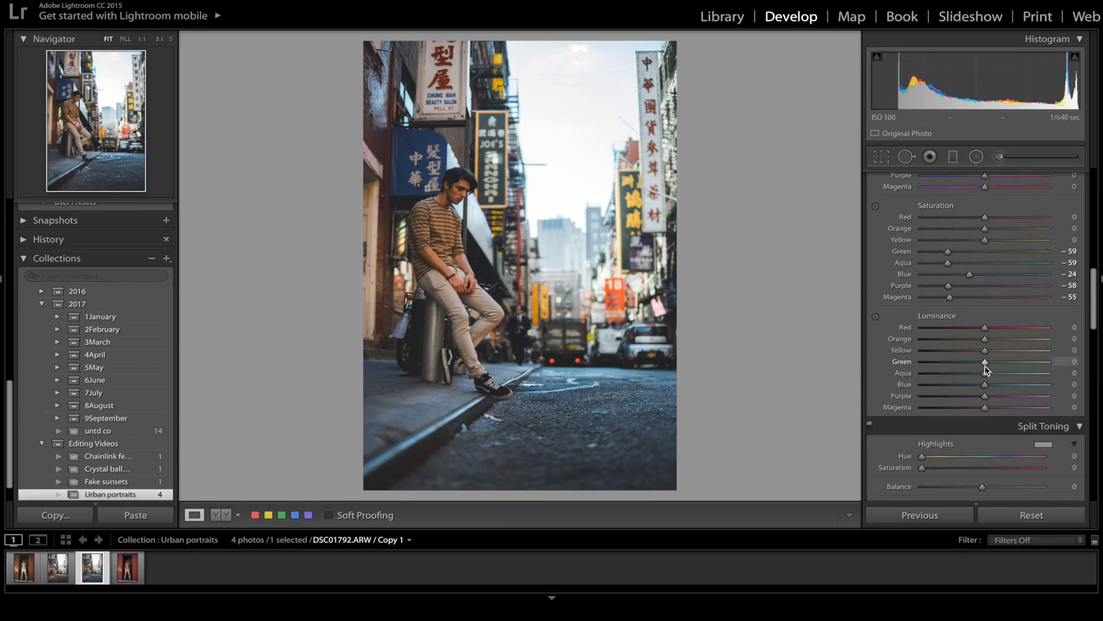
{"action": "left_click", "coordinate": [1012, 329]}
{"action": "left_click_drag", "start_coordinate": [1012, 328], "coordinate": [1004, 327]}
{"action": "left_click", "coordinate": [1004, 339]}
{"action": "left_click", "coordinate": [1003, 351]}
{"action": "left_click", "coordinate": [1003, 362]}
{"action": "left_click", "coordinate": [1004, 374]}
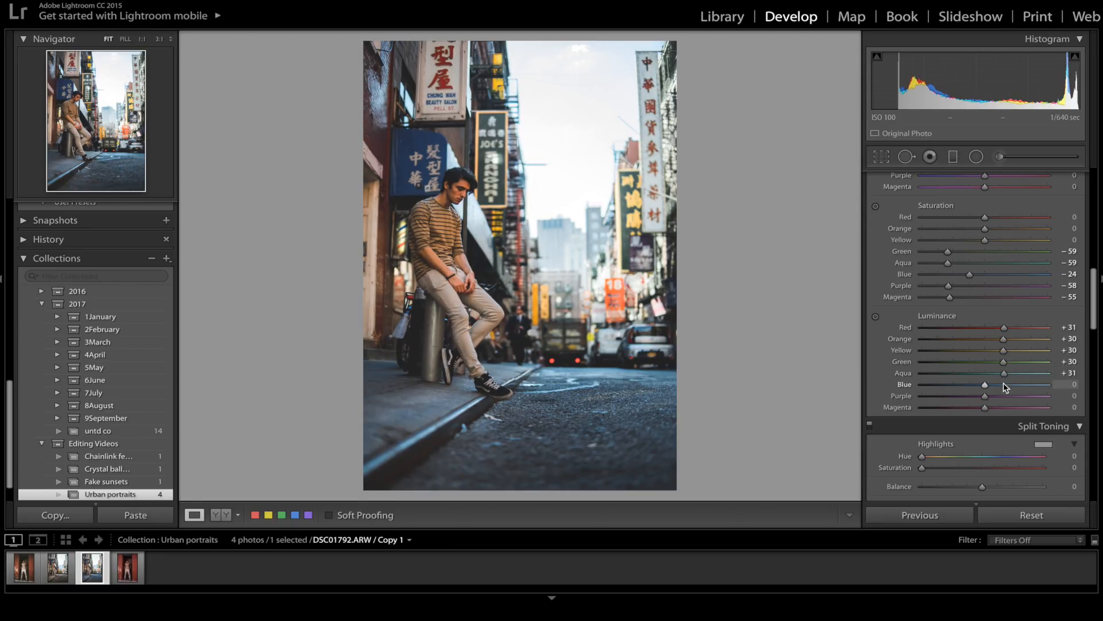
{"action": "left_click", "coordinate": [993, 384]}
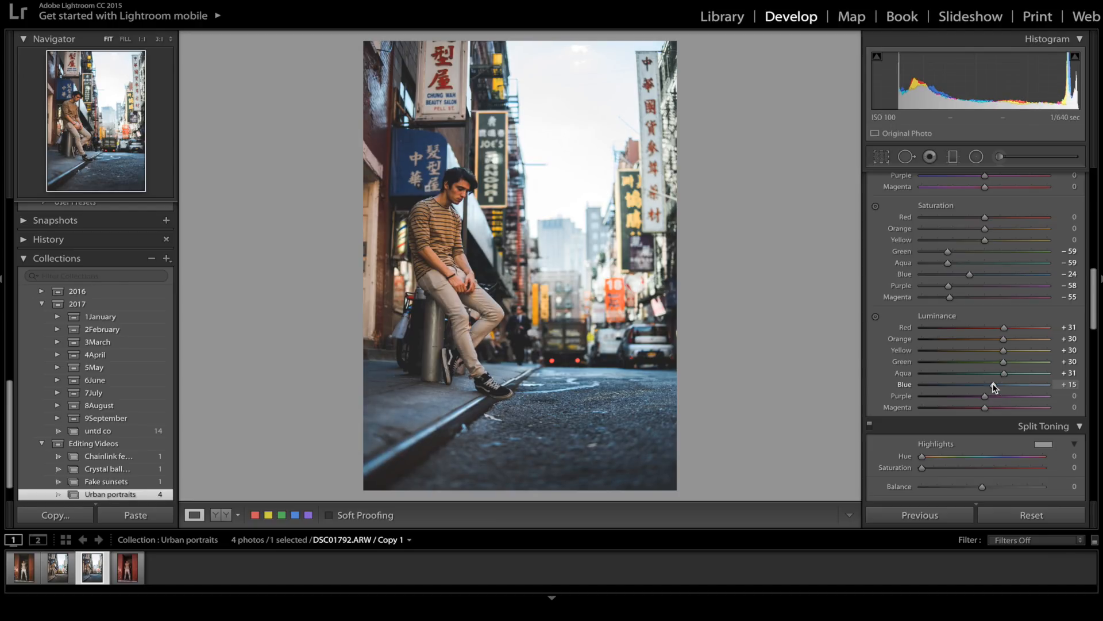
Split-tone the highlights blue with hue 220 and saturation 19
{"action": "scroll", "coordinate": [994, 385], "scroll_direction": "down", "scroll_amount": 5}
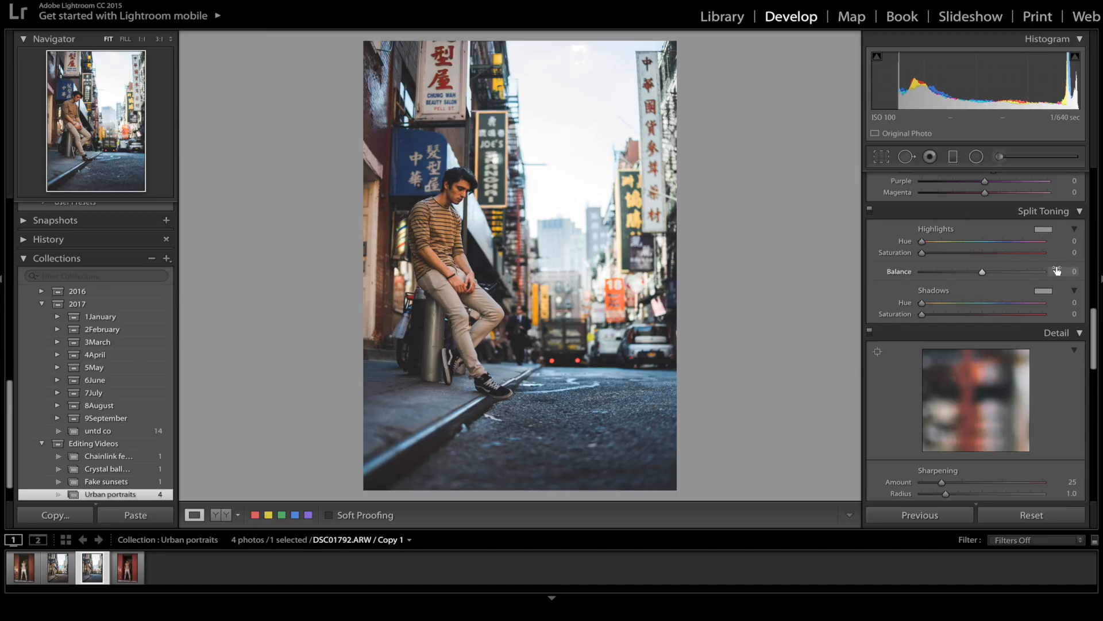
{"action": "left_click", "coordinate": [1043, 230]}
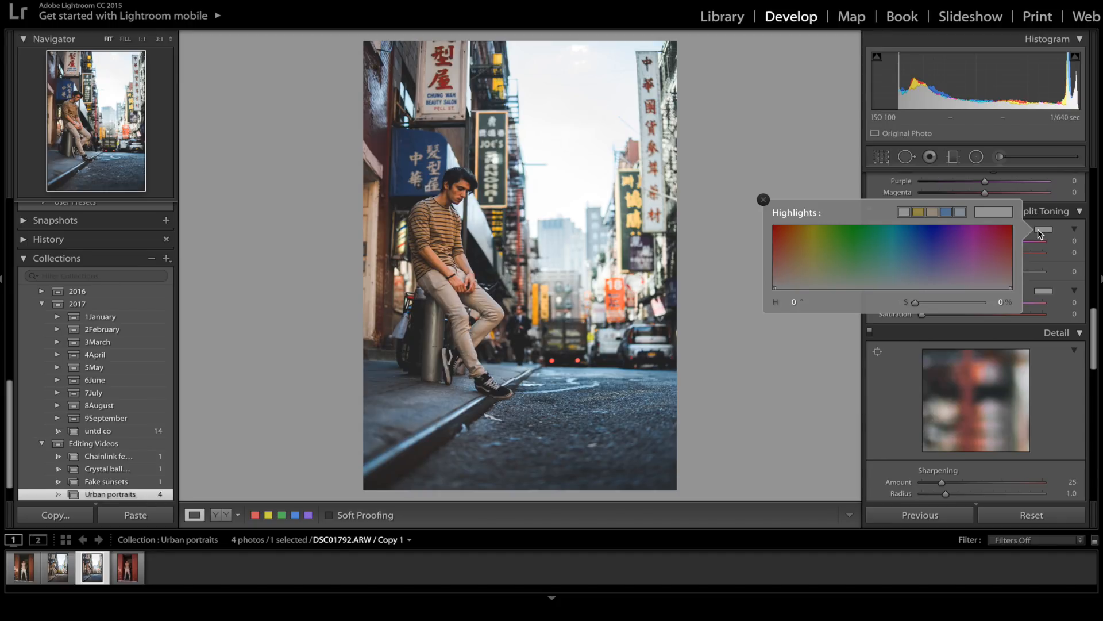
{"action": "mouse_move", "coordinate": [948, 240]}
{"action": "left_mouse_down"}
{"action": "mouse_move", "coordinate": [923, 255]}
{"action": "mouse_move", "coordinate": [919, 277]}
{"action": "left_mouse_up"}
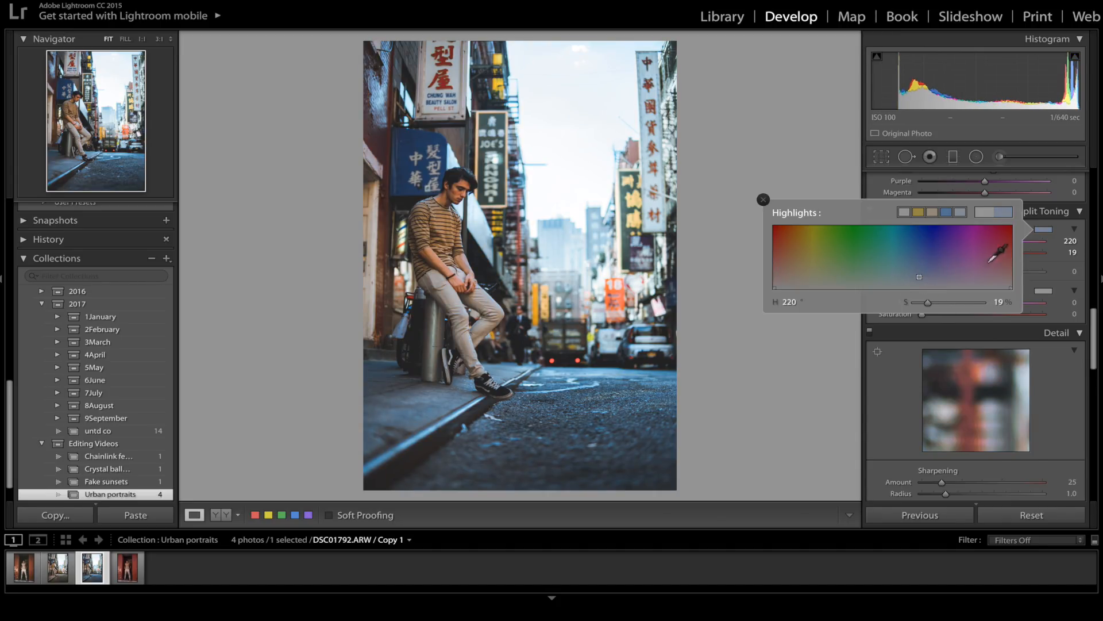
Split-tone the shadows a muted yellow with hue 59 and saturation 7
{"action": "left_click", "coordinate": [1043, 291]}
{"action": "left_click_drag", "start_coordinate": [789, 329], "coordinate": [812, 346]}
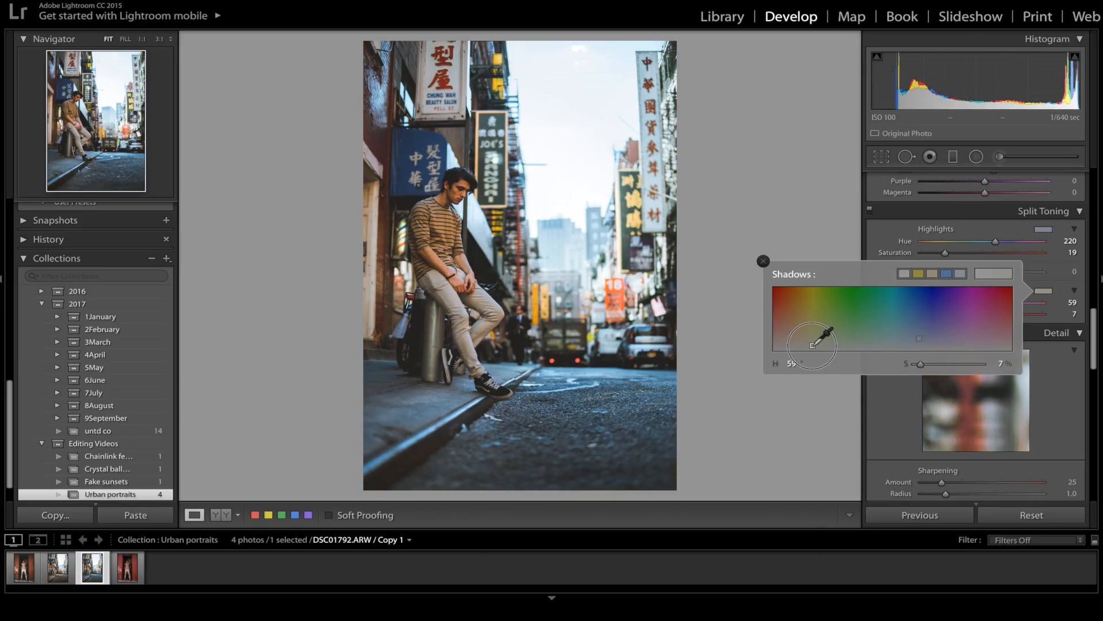
{"action": "left_click", "coordinate": [1048, 293]}
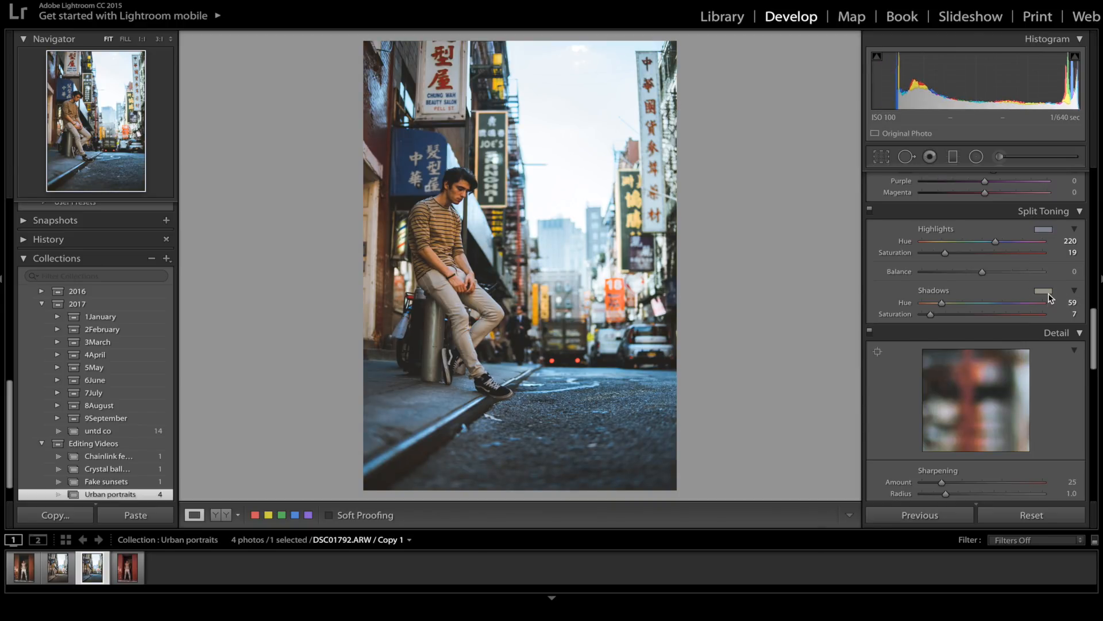
Apply a new adjustment brush mask to the seated subject's face with brush size 5
{"action": "scroll", "coordinate": [1016, 328], "scroll_direction": "down", "scroll_amount": 10}
{"action": "scroll", "coordinate": [1012, 345], "scroll_direction": "down", "scroll_amount": 5}
{"action": "scroll", "coordinate": [988, 392], "scroll_direction": "up", "scroll_amount": 5}
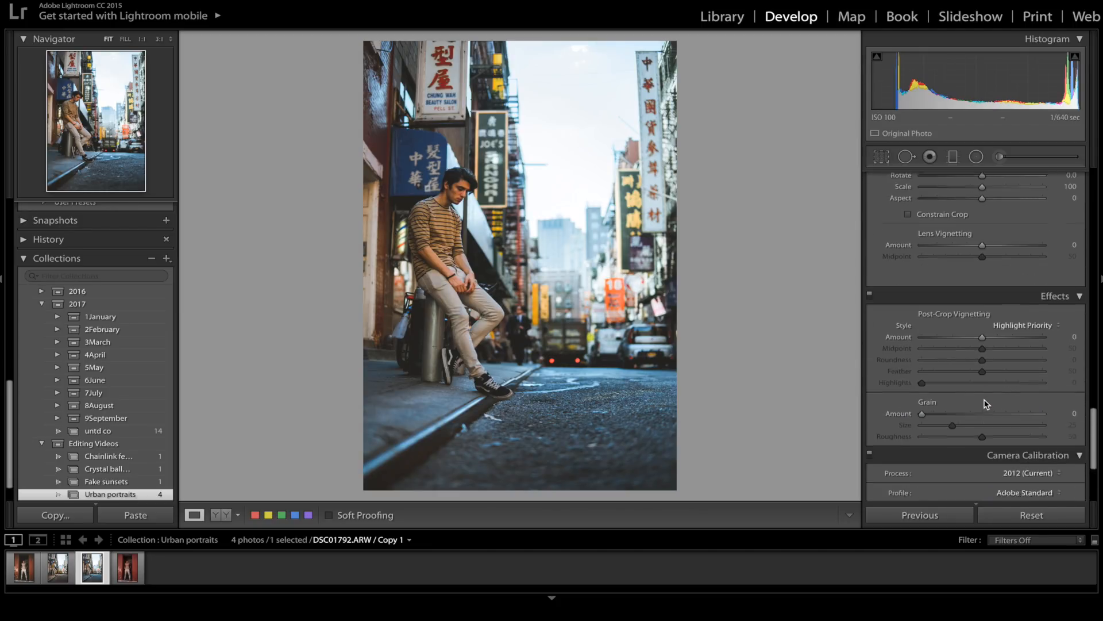
{"action": "scroll", "coordinate": [984, 403], "scroll_direction": "up", "scroll_amount": 6}
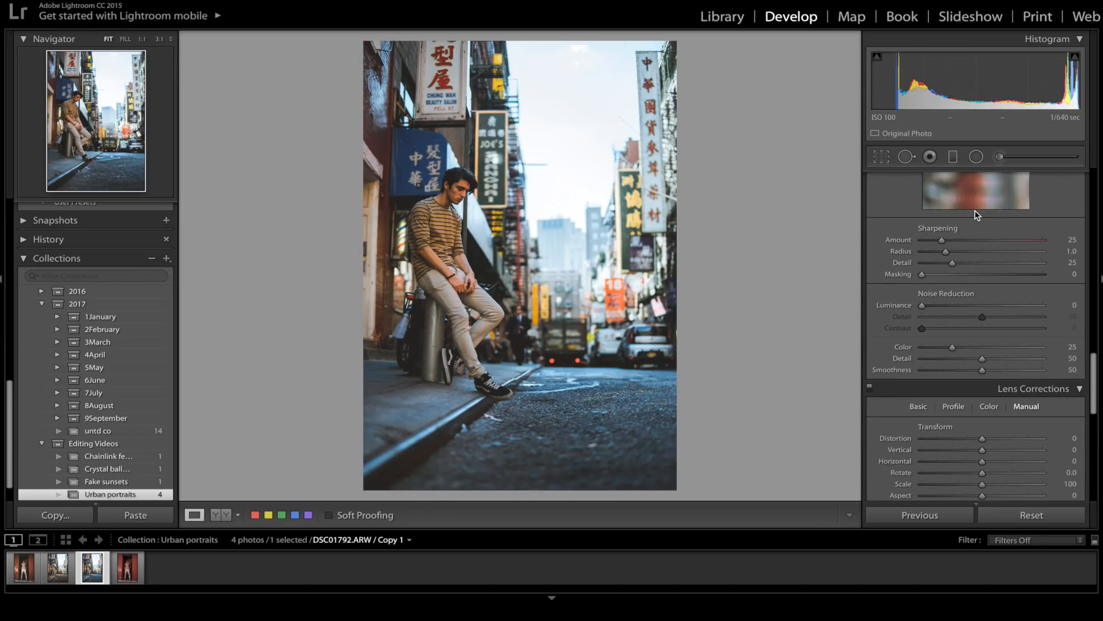
{"action": "scroll", "coordinate": [977, 215], "scroll_direction": "up", "scroll_amount": 8}
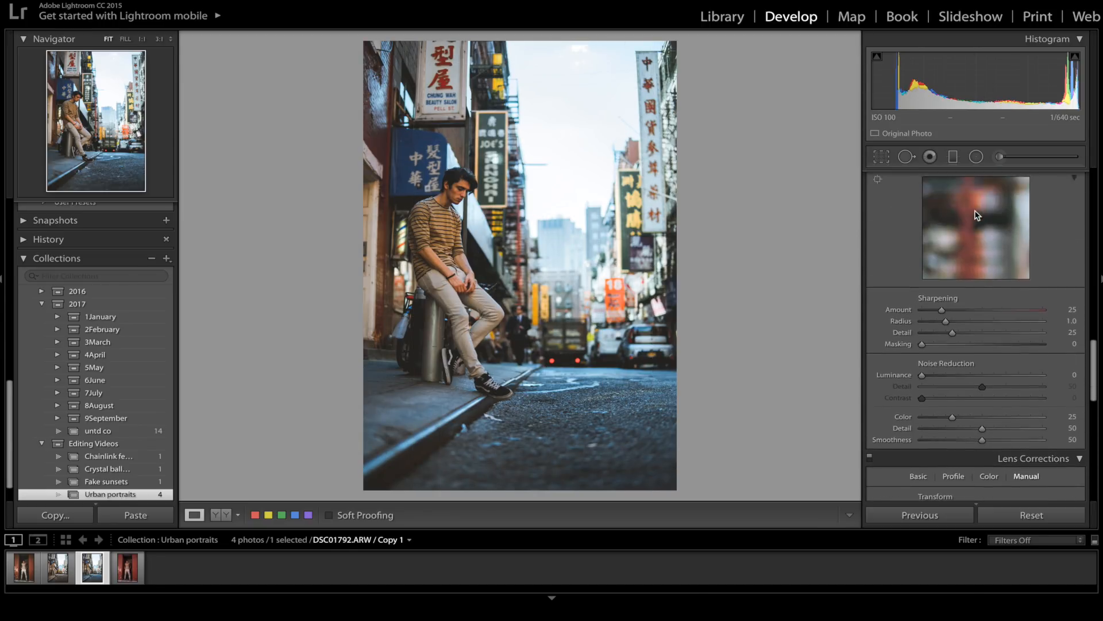
{"action": "left_click", "coordinate": [1003, 157]}
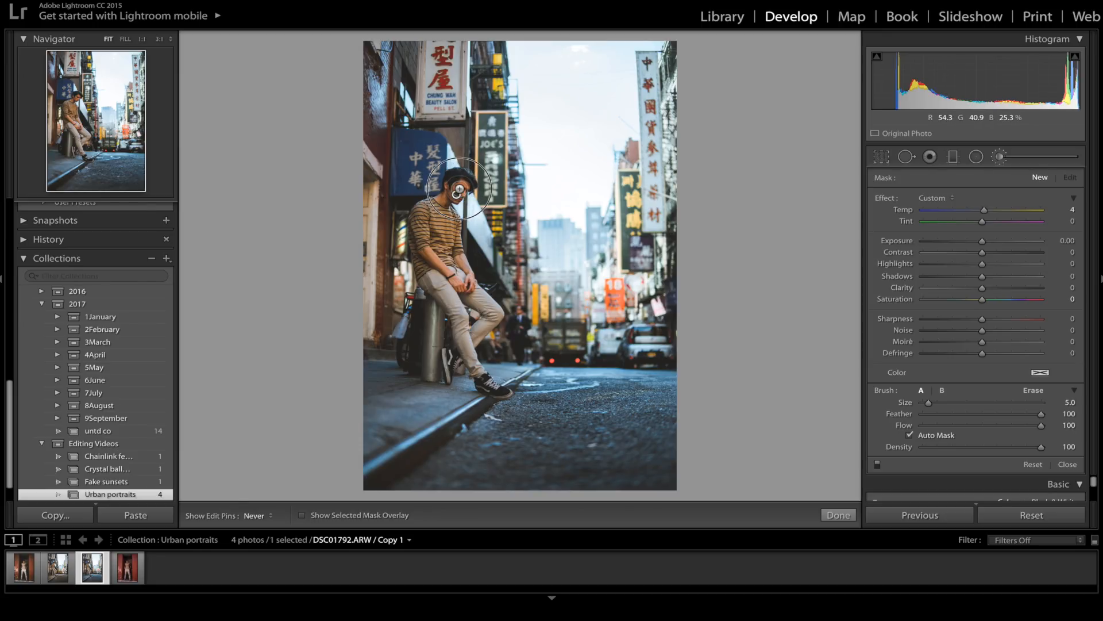
{"action": "left_click", "coordinate": [452, 196]}
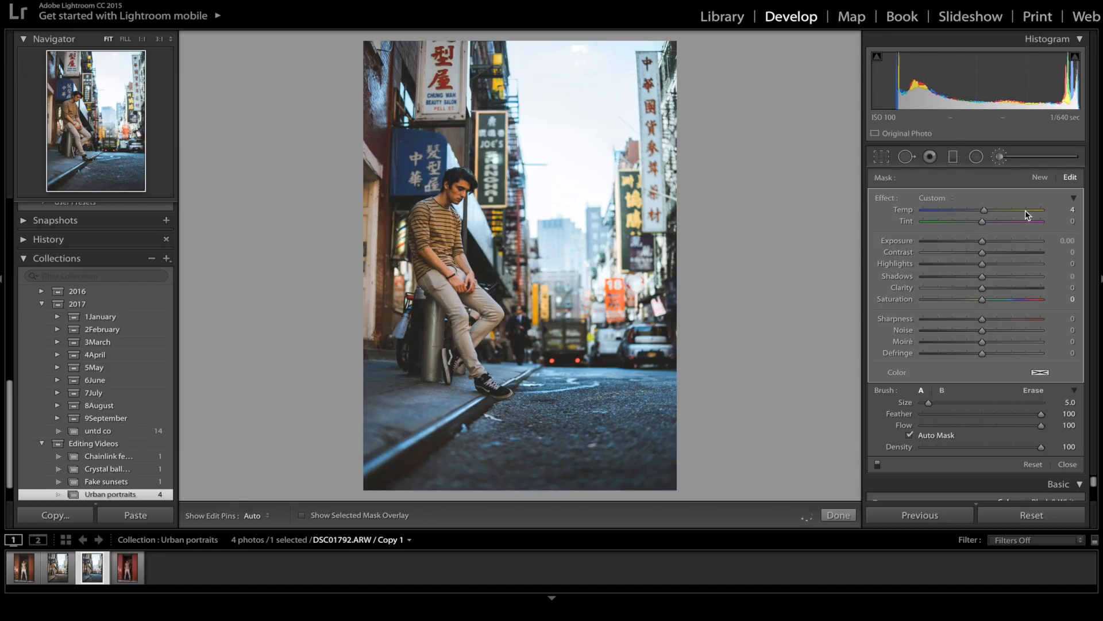
Set the face mask's exposure to 0.41
{"action": "left_click", "coordinate": [1064, 241]}
{"action": "key", "text": "BackSpace"}
{"action": "type", "text": ".31"}
{"action": "key", "text": "BackSpace"}
{"action": "key", "text": "BackSpace"}
{"action": "type", "text": "41"}
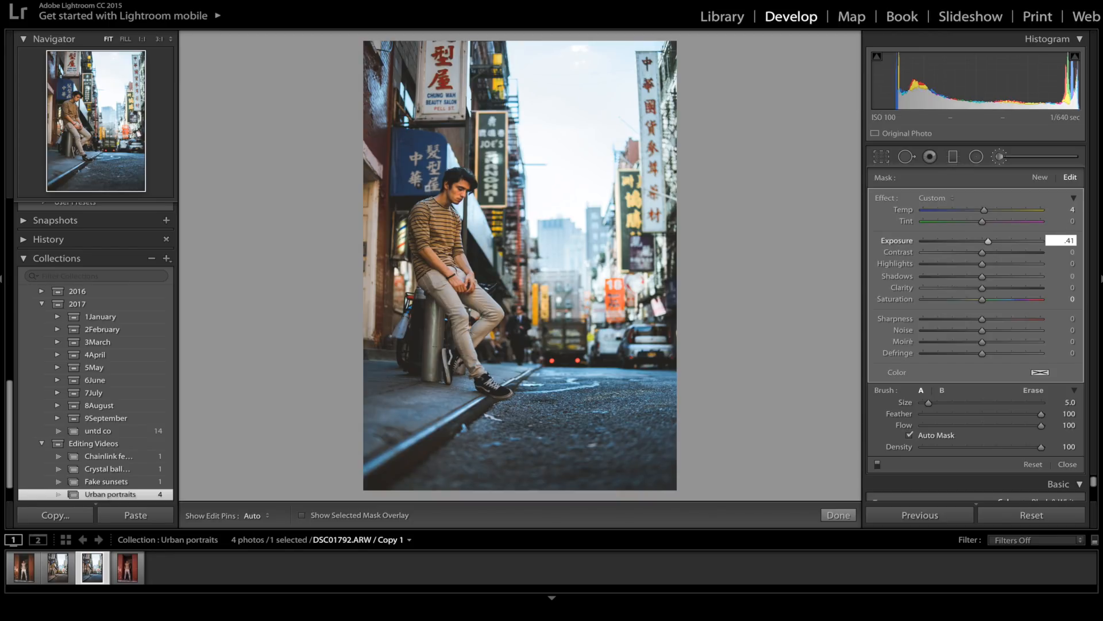
Paint a new brush mask over the street and sidewalk, using brush size 19 for the open road and 9 for narrower areas
{"action": "left_click", "coordinate": [1037, 178]}
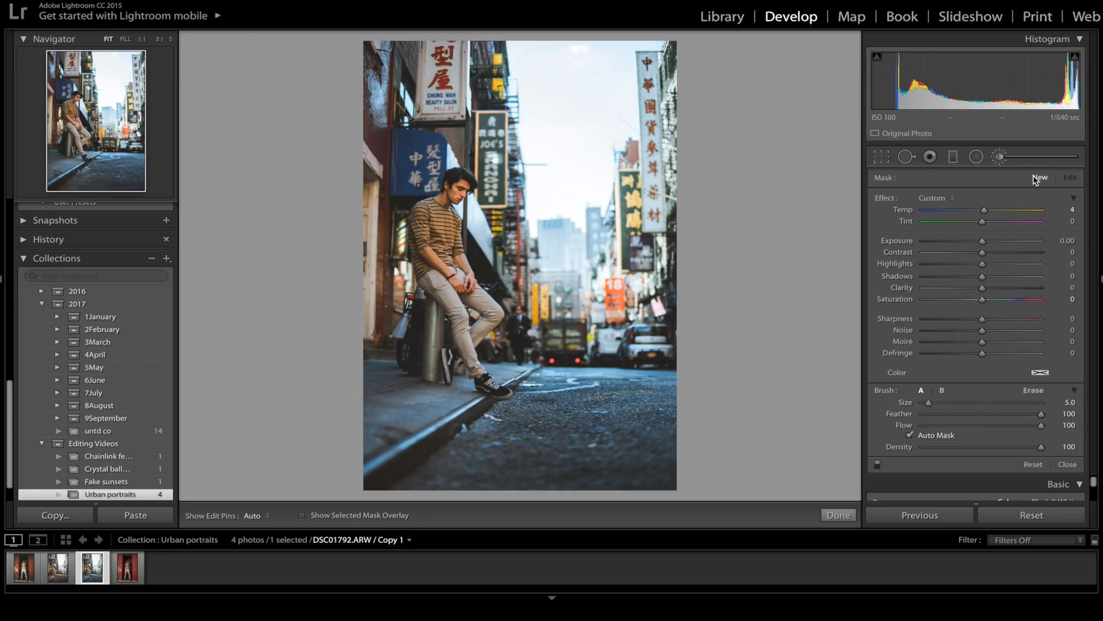
{"action": "scroll", "coordinate": [565, 406], "scroll_direction": "up", "scroll_amount": 5}
{"action": "scroll", "coordinate": [564, 406], "scroll_direction": "up", "scroll_amount": 4}
{"action": "key", "text": "h"}
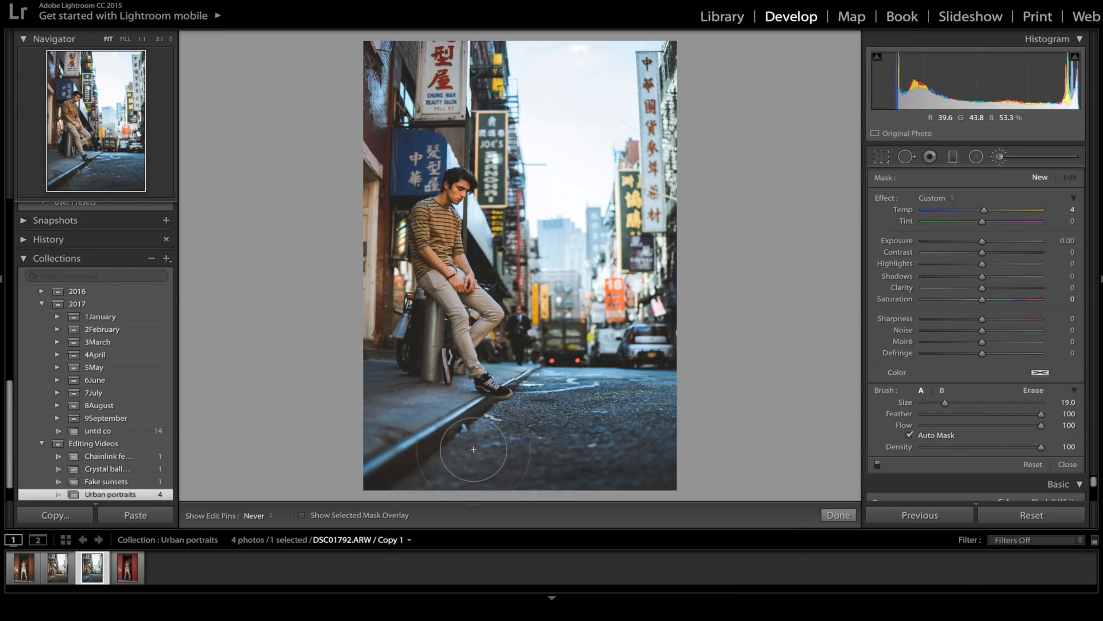
{"action": "left_click_drag", "start_coordinate": [623, 401], "coordinate": [556, 400]}
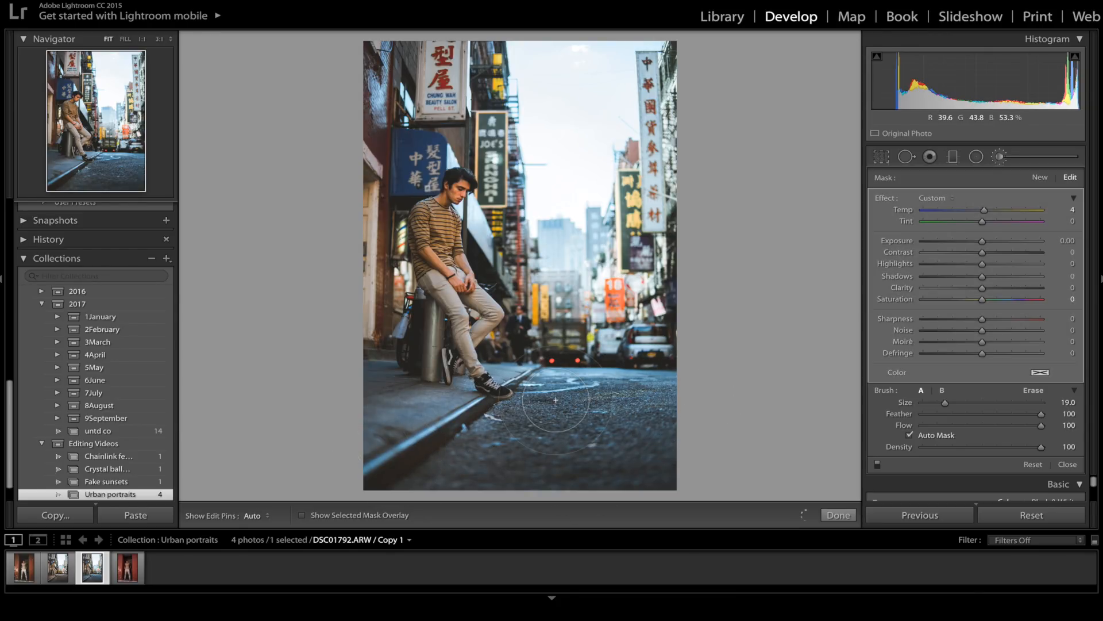
{"action": "scroll", "coordinate": [574, 393], "scroll_direction": "down", "scroll_amount": 3}
{"action": "scroll", "coordinate": [520, 377], "scroll_direction": "down", "scroll_amount": 2}
{"action": "mouse_move", "coordinate": [520, 377]}
{"action": "left_mouse_down"}
{"action": "mouse_move", "coordinate": [502, 371]}
{"action": "mouse_move", "coordinate": [698, 394]}
{"action": "left_mouse_up"}
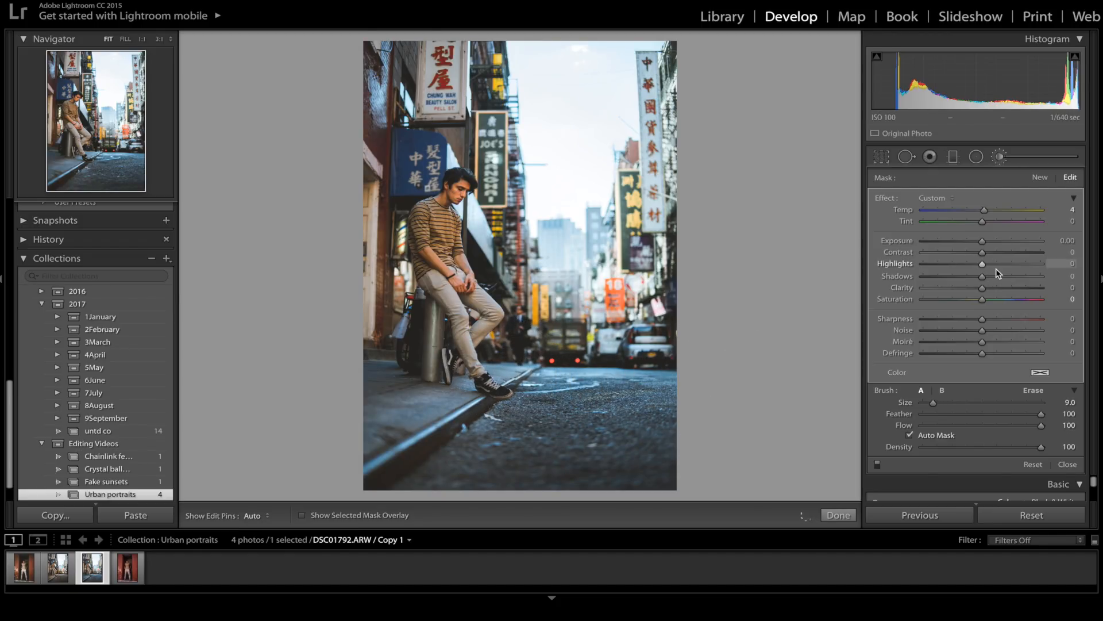
Warm the street mask with a temperature of 60 and a tint of 6
{"action": "left_click", "coordinate": [1073, 209]}
{"action": "type", "text": "60"}
{"action": "key", "text": "Return"}
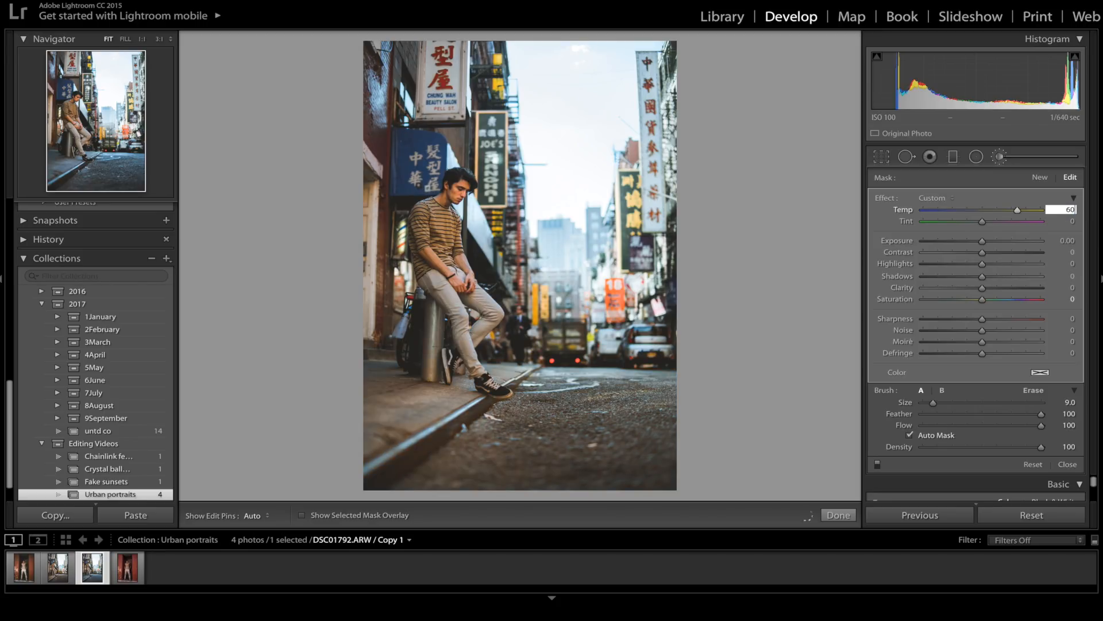
{"action": "key", "text": "Tab"}
{"action": "type", "text": "6"}
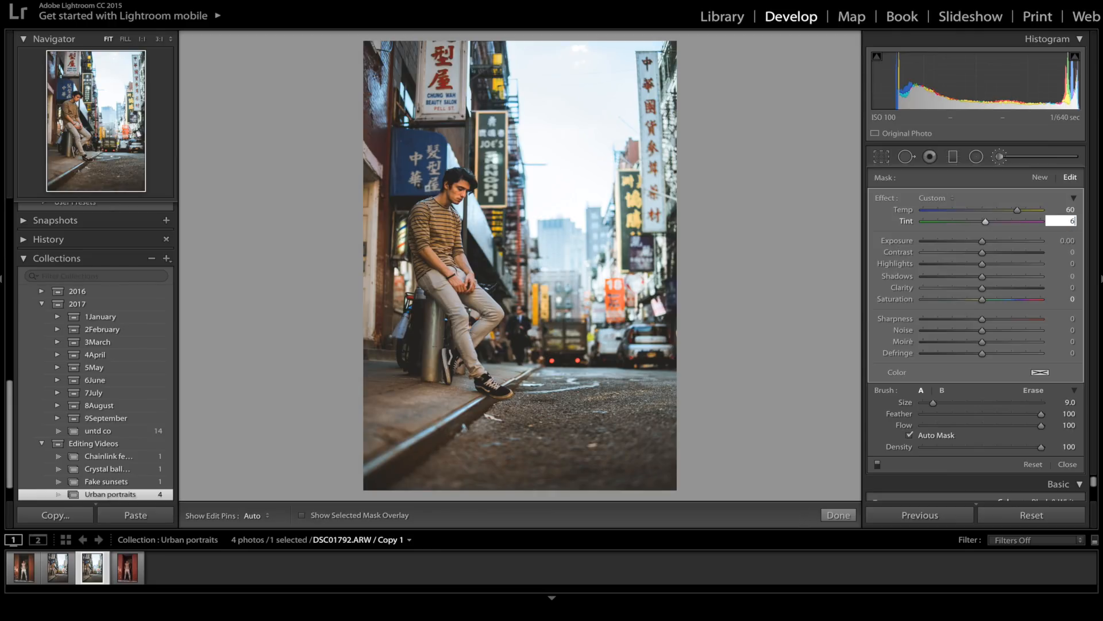
Set the street mask's contrast to 25, highlights to 45, shadows to −15 and clarity to 20, and close the adjustment brush
{"action": "left_click_drag", "start_coordinate": [993, 252], "coordinate": [997, 256]}
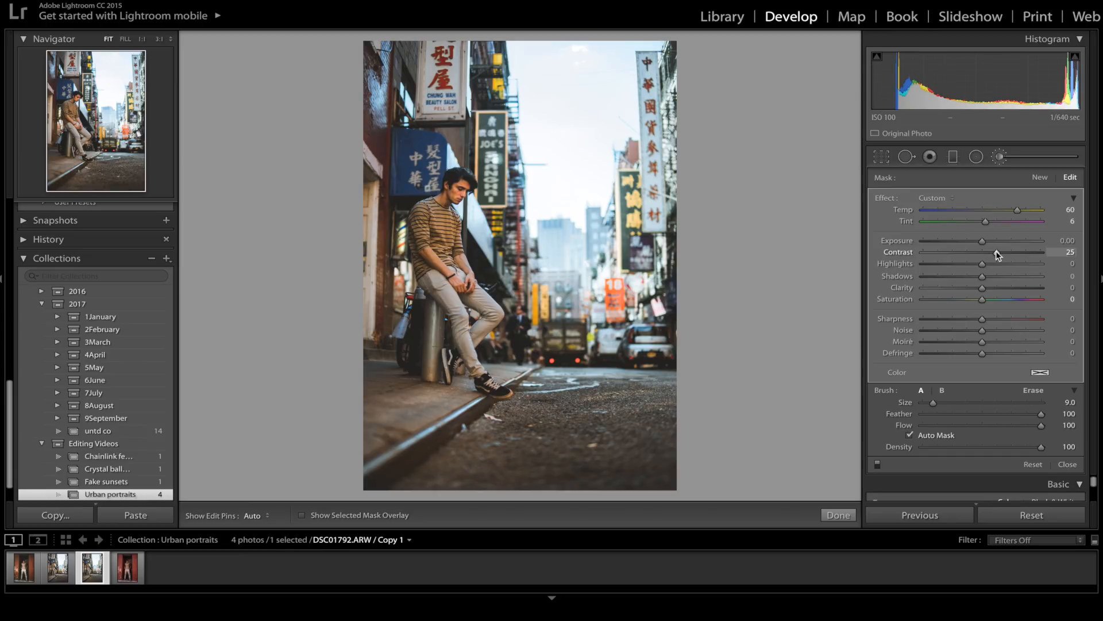
{"action": "left_click_drag", "start_coordinate": [991, 264], "coordinate": [1010, 264]}
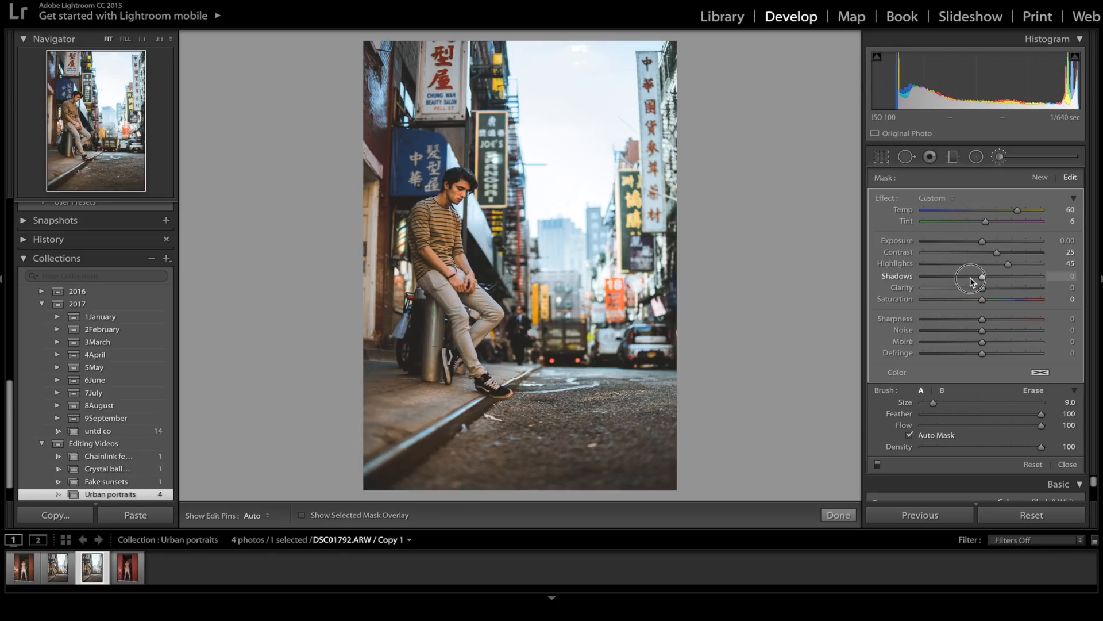
{"action": "left_click_drag", "start_coordinate": [980, 278], "coordinate": [974, 282]}
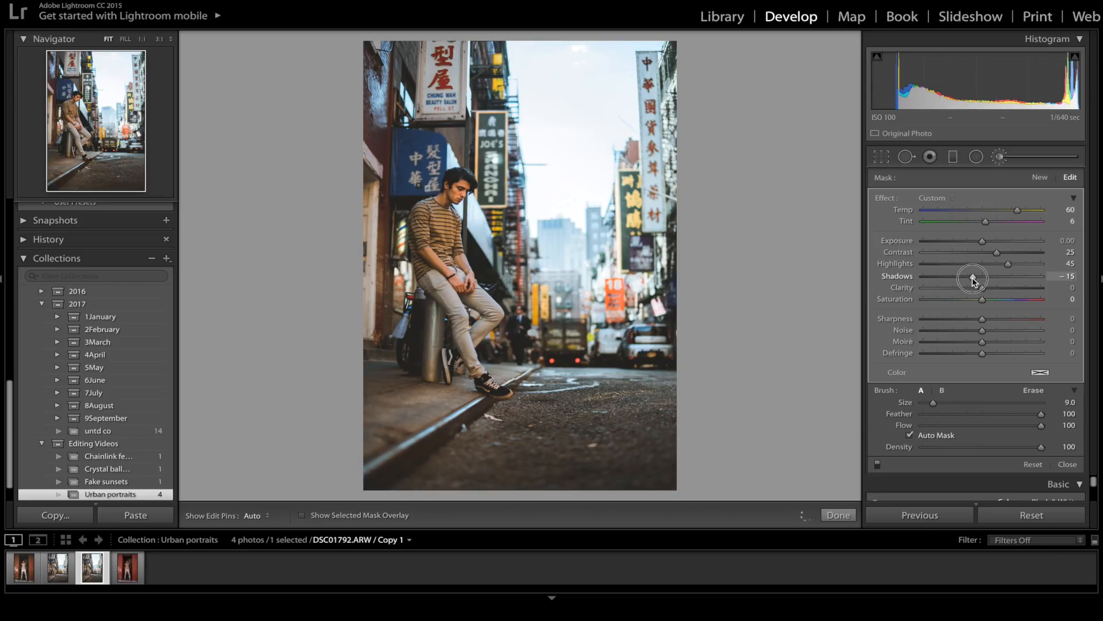
{"action": "left_click_drag", "start_coordinate": [987, 288], "coordinate": [995, 293]}
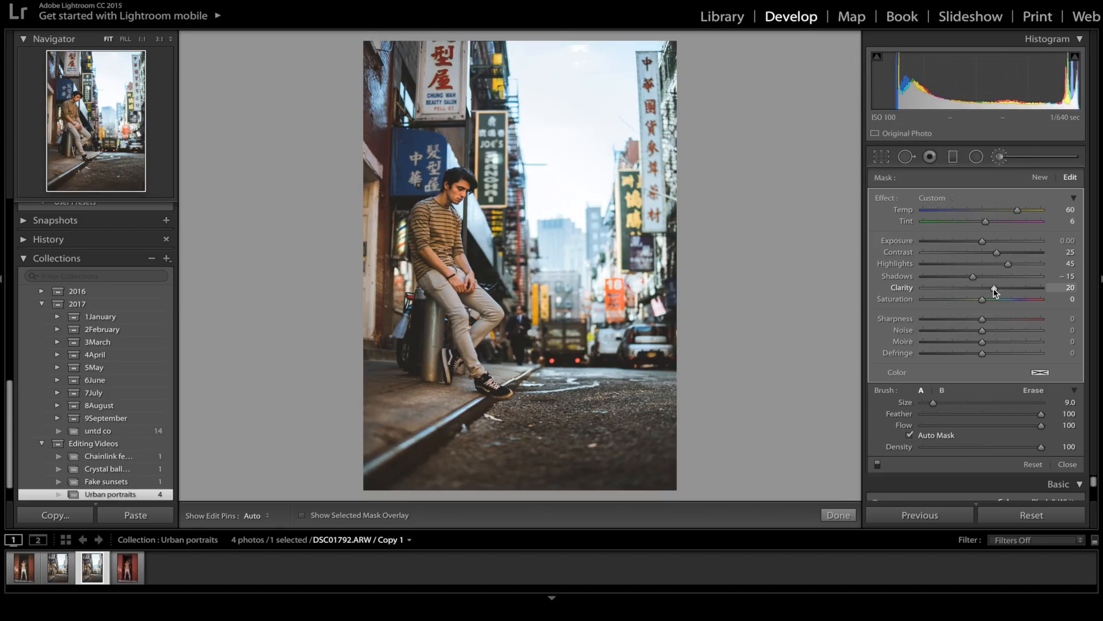
{"action": "left_click", "coordinate": [1007, 156]}
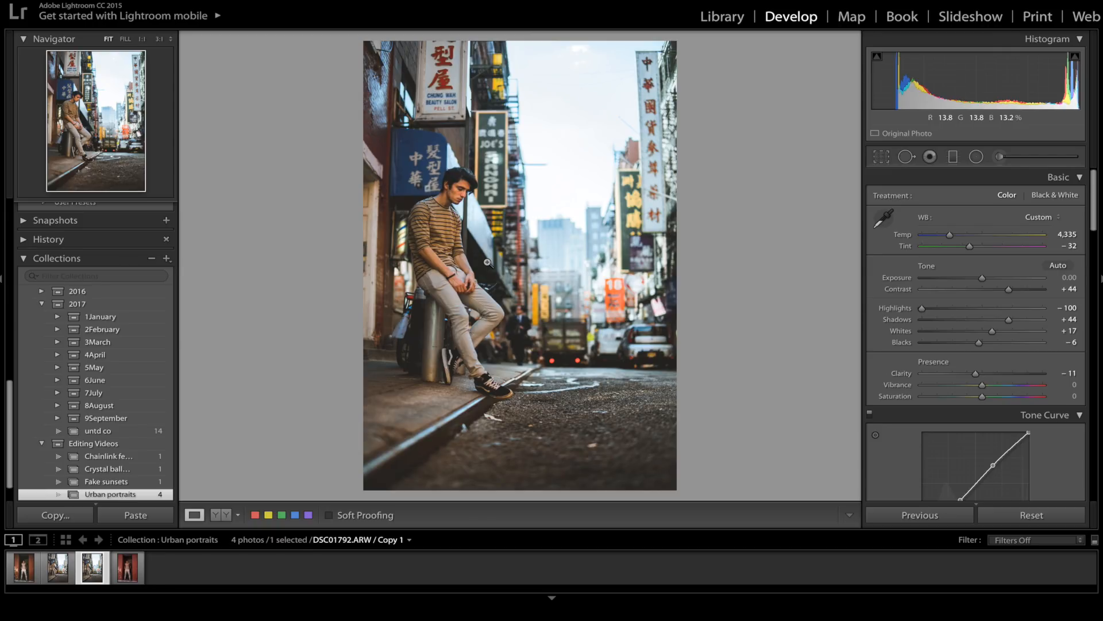
Switch to the red brick doorway portrait and set its contrast to +36, temperature to 4,260 and tint to −28
{"action": "key", "text": "Right"}
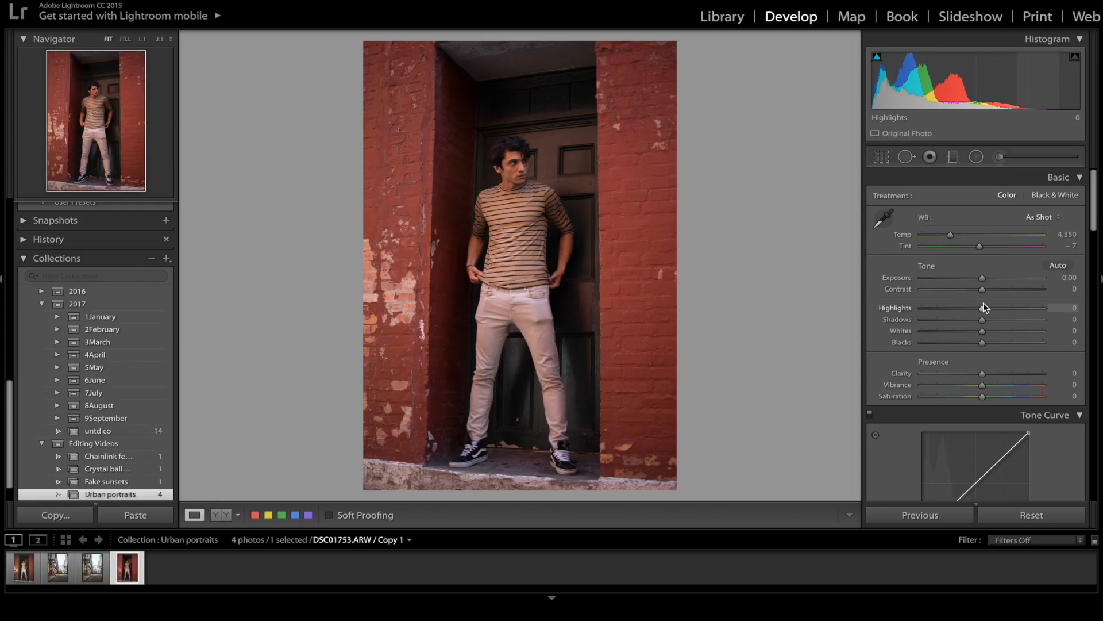
{"action": "left_click_drag", "start_coordinate": [982, 289], "coordinate": [1005, 289]}
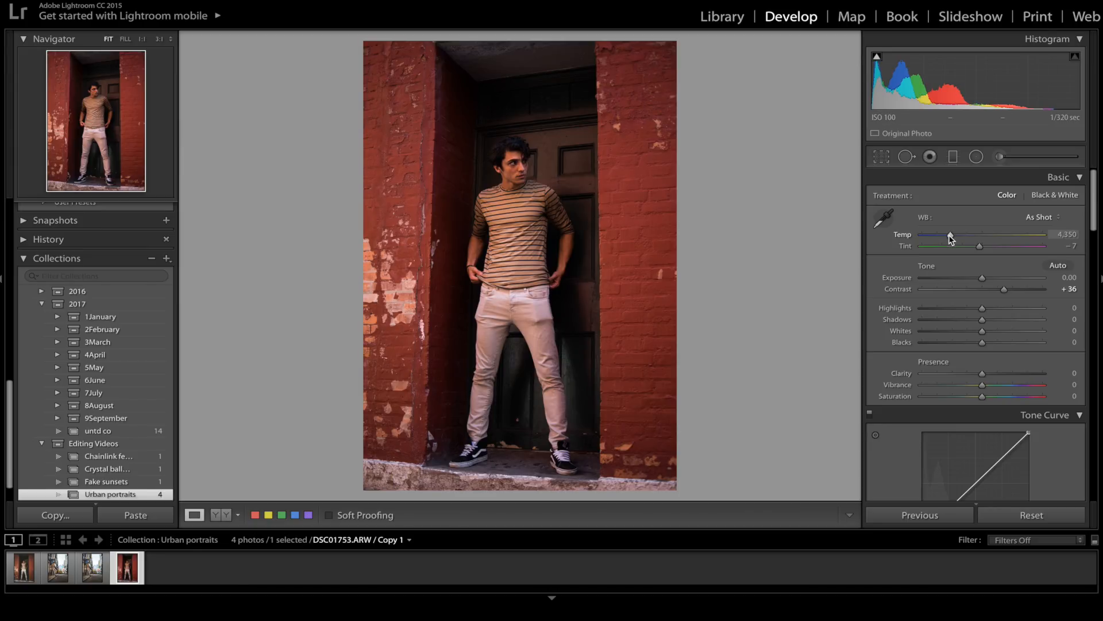
{"action": "left_click_drag", "start_coordinate": [949, 234], "coordinate": [949, 236]}
{"action": "left_click", "coordinate": [966, 246]}
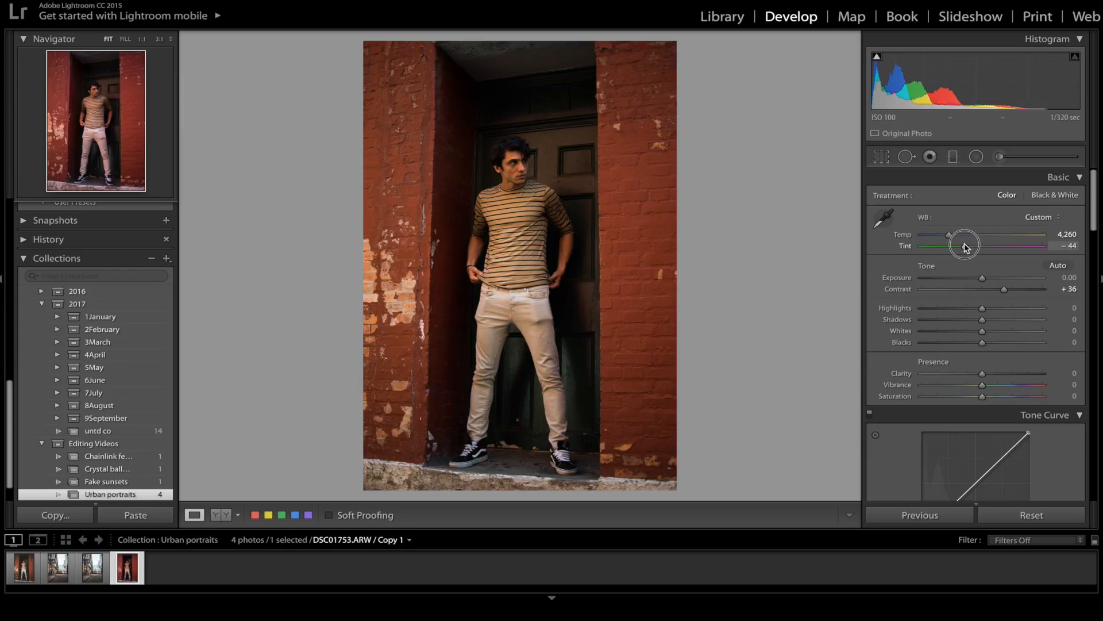
{"action": "left_click_drag", "start_coordinate": [966, 247], "coordinate": [970, 247]}
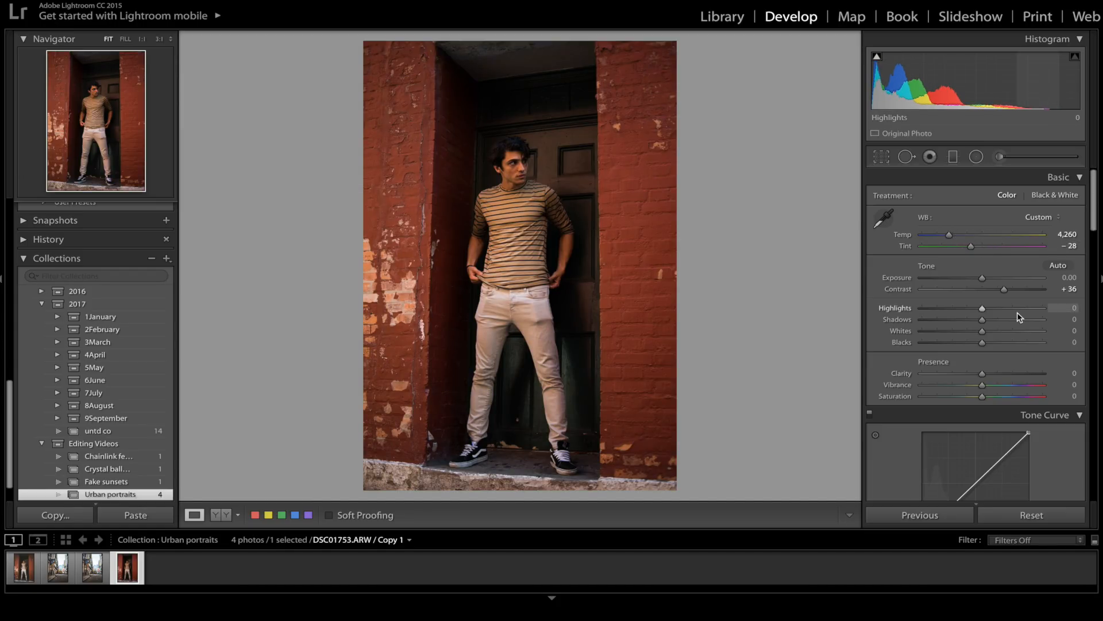
Set the doorway portrait's highlights to +49, shadows −12, whites +20, blacks +18, clarity −13, vibrance −15 and saturation +2
{"action": "left_click_drag", "start_coordinate": [998, 312], "coordinate": [1013, 311]}
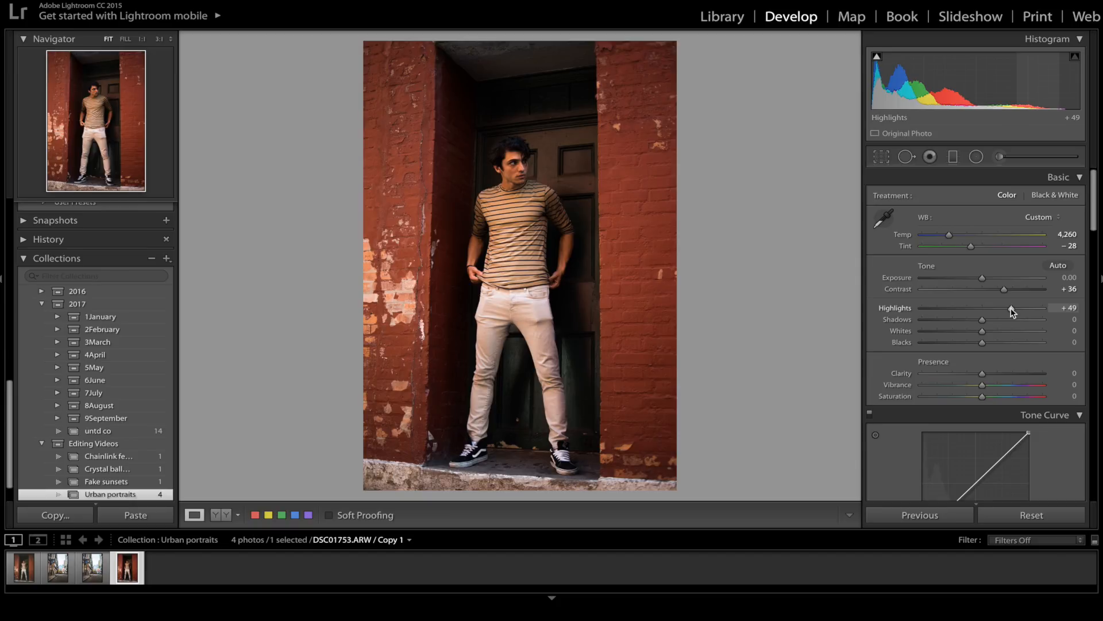
{"action": "left_click_drag", "start_coordinate": [979, 319], "coordinate": [975, 322]}
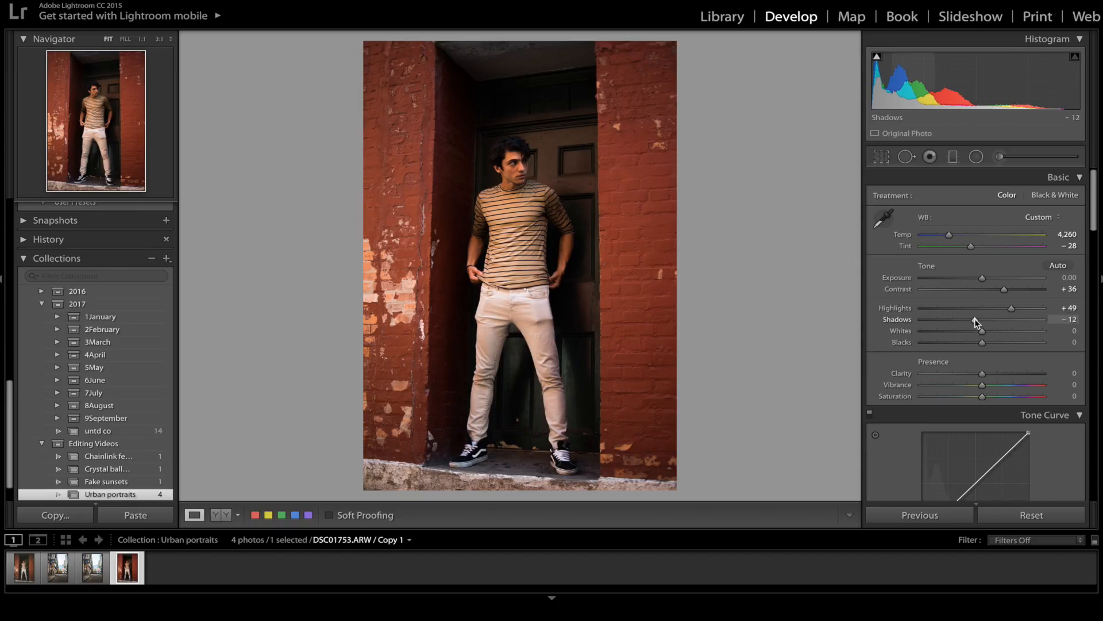
{"action": "mouse_move", "coordinate": [982, 331]}
{"action": "left_mouse_down"}
{"action": "mouse_move", "coordinate": [996, 333]}
{"action": "mouse_move", "coordinate": [992, 344]}
{"action": "left_mouse_up"}
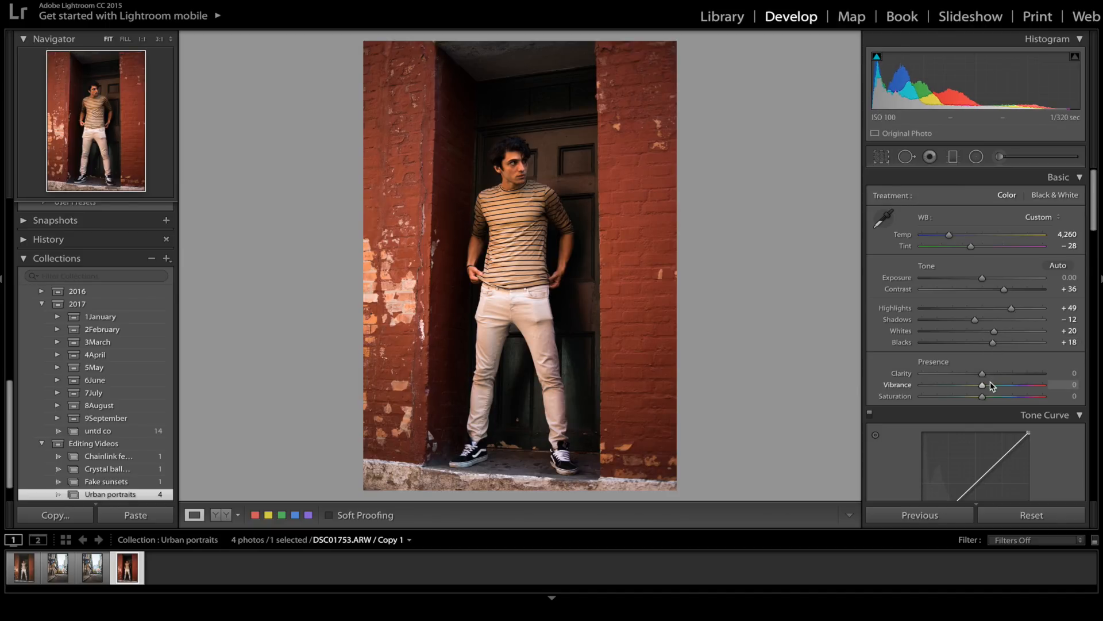
{"action": "left_click_drag", "start_coordinate": [981, 374], "coordinate": [975, 376]}
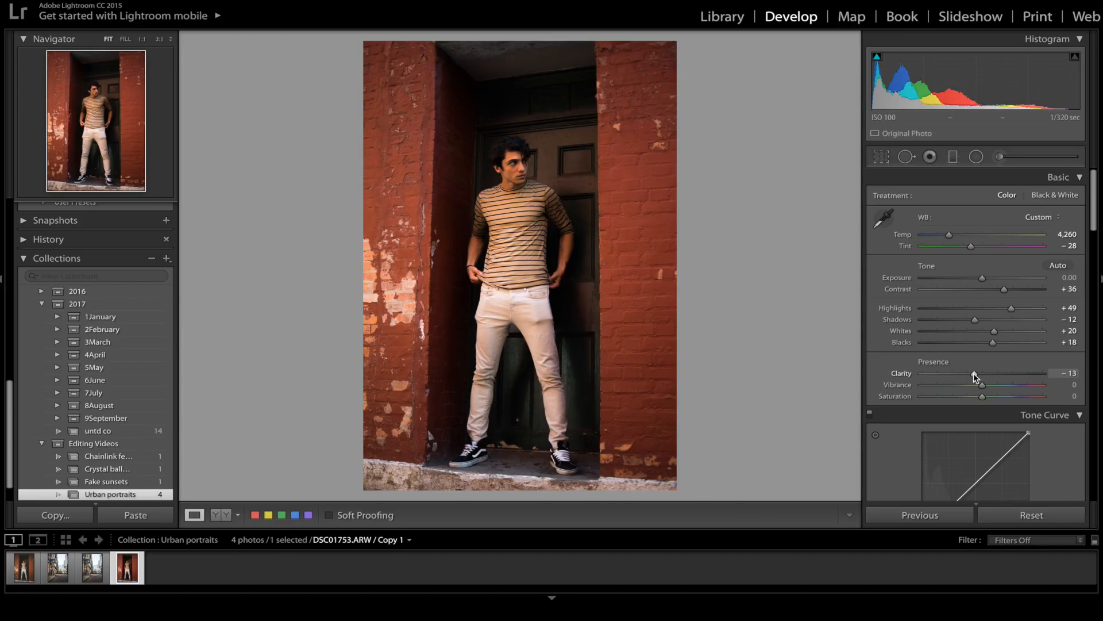
{"action": "left_click_drag", "start_coordinate": [980, 385], "coordinate": [987, 396]}
Shape a faded RGB tone curve with the black point at 4.3/12.5%, lowered shadows, a midtone point at 39.6/44.3% and slightly raised highlights
{"action": "scroll", "coordinate": [987, 396], "scroll_direction": "down", "scroll_amount": 3}
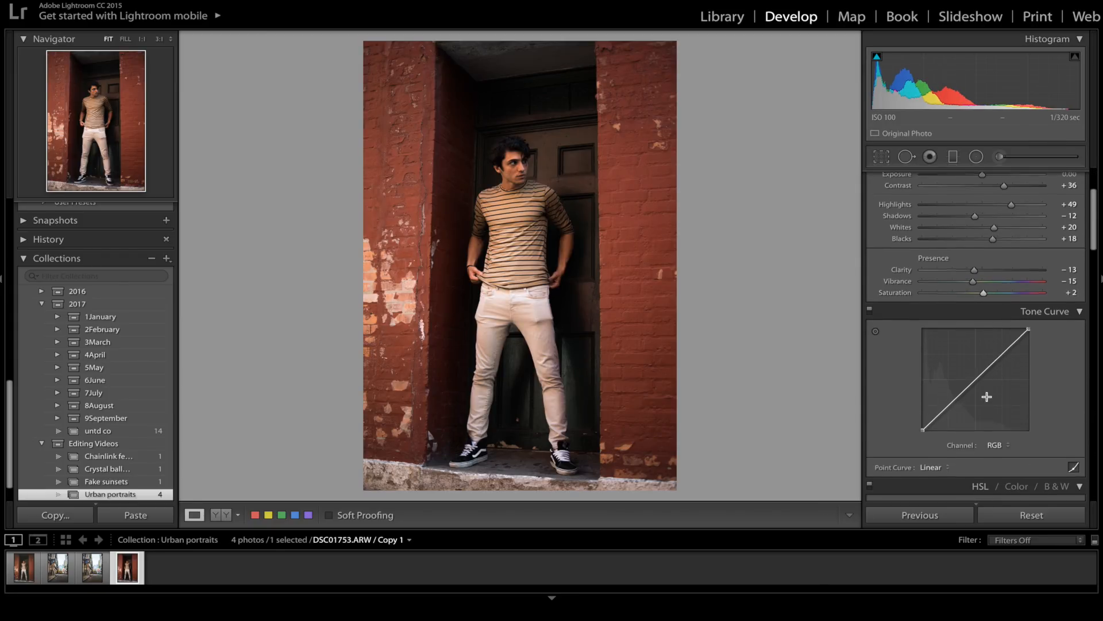
{"action": "scroll", "coordinate": [986, 397], "scroll_direction": "down", "scroll_amount": 2}
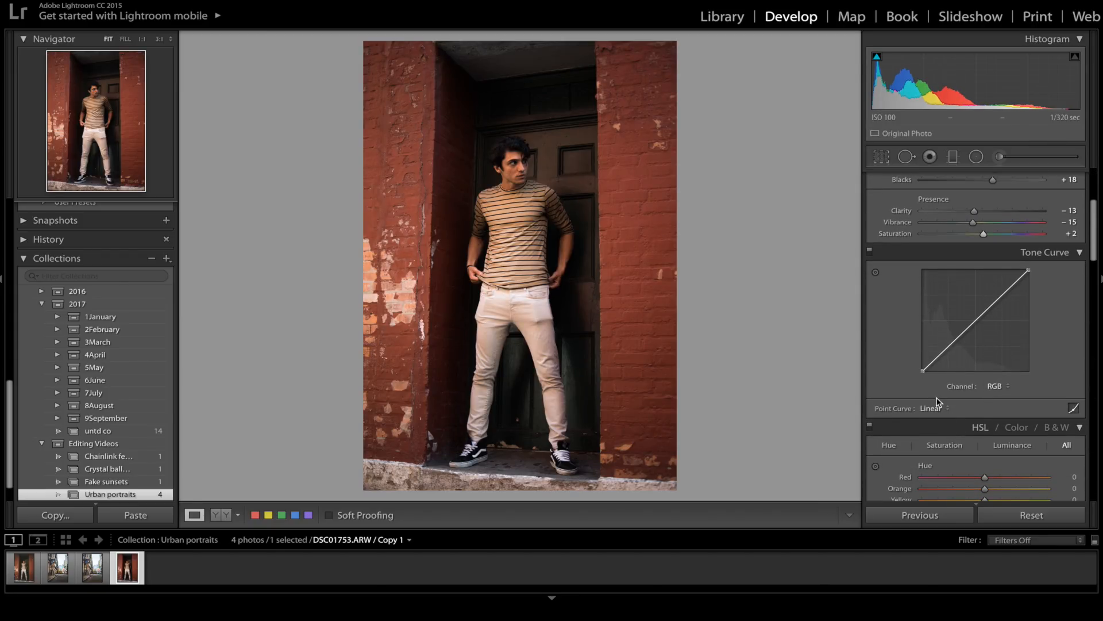
{"action": "left_click", "coordinate": [923, 371]}
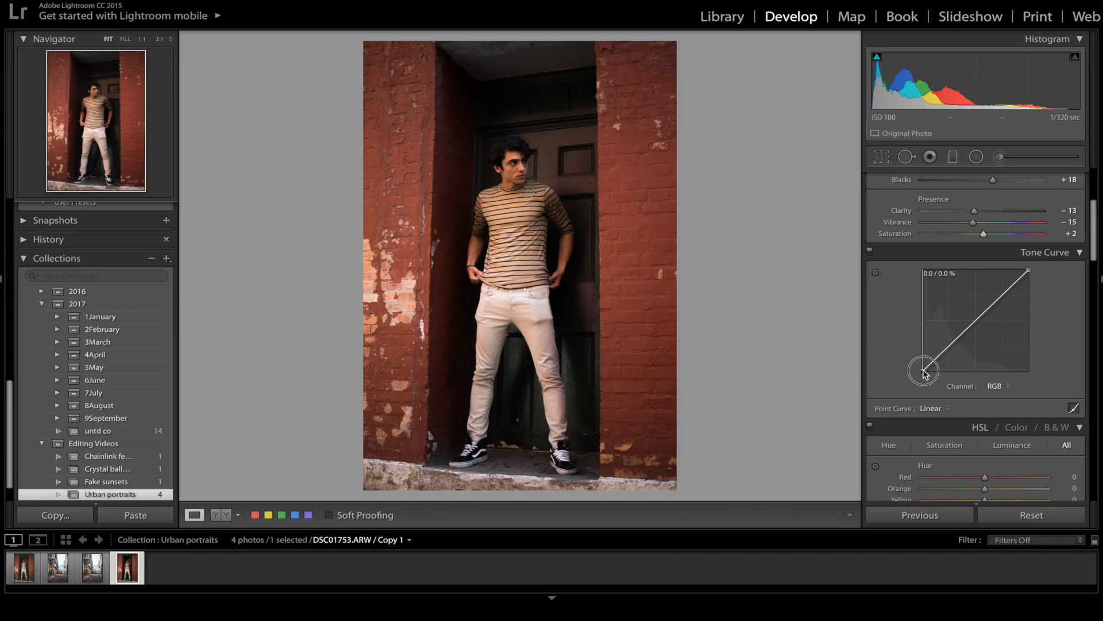
{"action": "left_click_drag", "start_coordinate": [924, 372], "coordinate": [927, 358]}
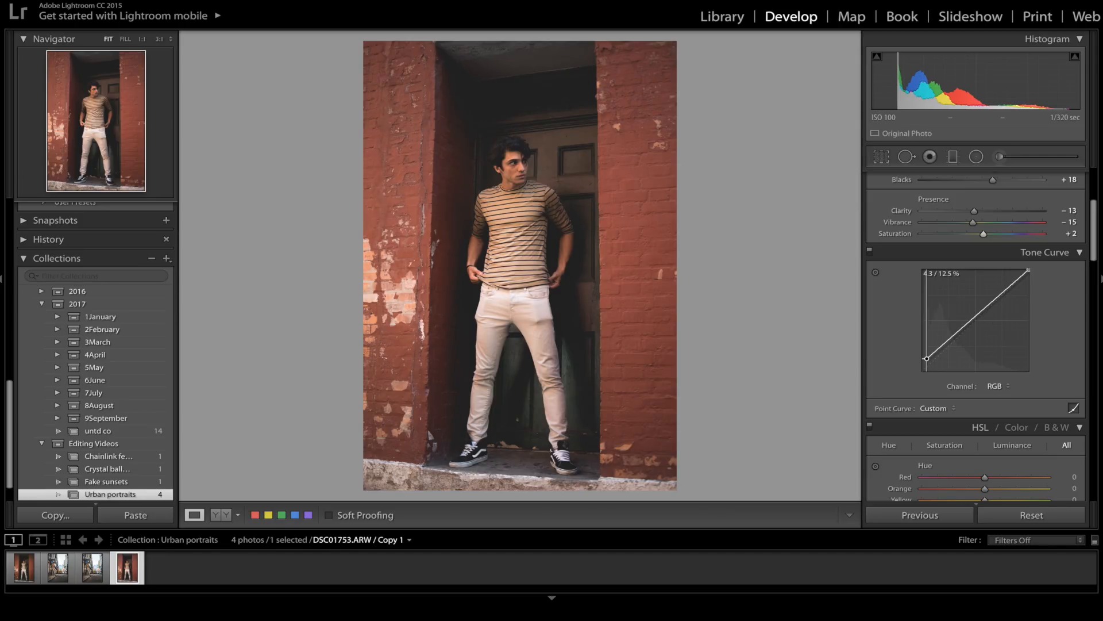
{"action": "left_click_drag", "start_coordinate": [946, 339], "coordinate": [946, 345]}
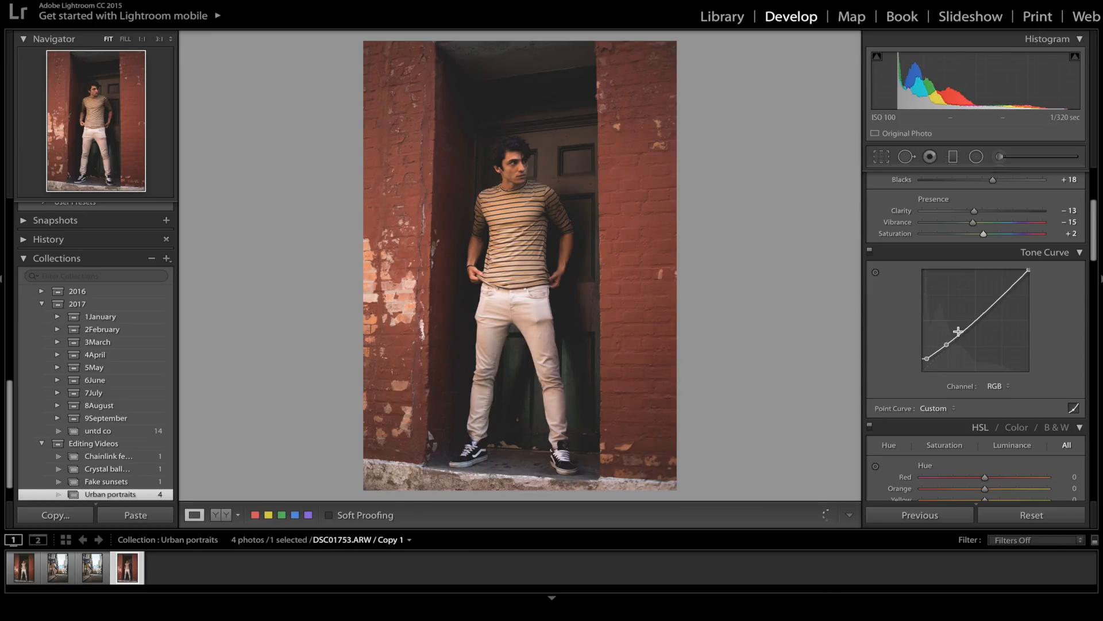
{"action": "left_click_drag", "start_coordinate": [965, 327], "coordinate": [966, 325]}
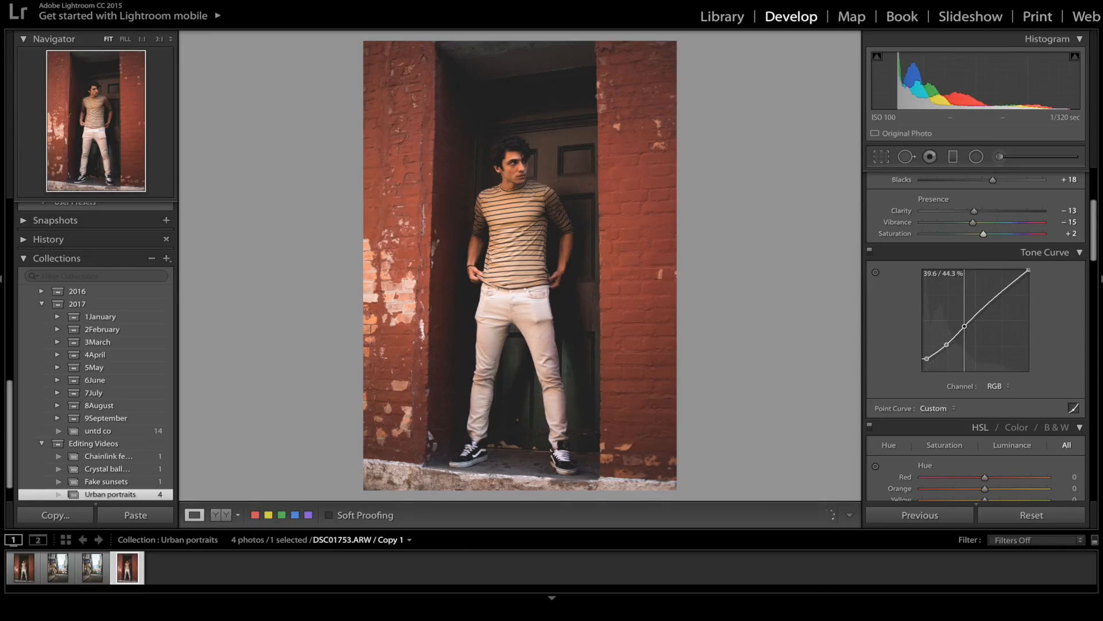
{"action": "left_click_drag", "start_coordinate": [998, 297], "coordinate": [998, 291]}
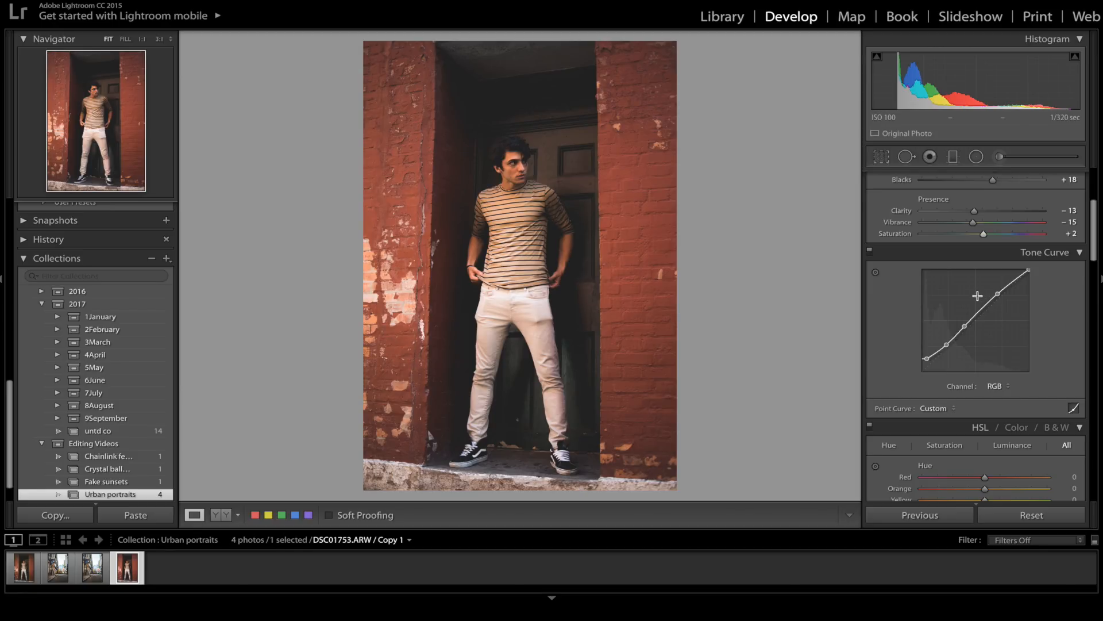
In the HSL adjustments, set the yellow hue to −42 and the green, aqua, blue, purple and magenta saturation to −69
{"action": "scroll", "coordinate": [977, 299], "scroll_direction": "down", "scroll_amount": 5}
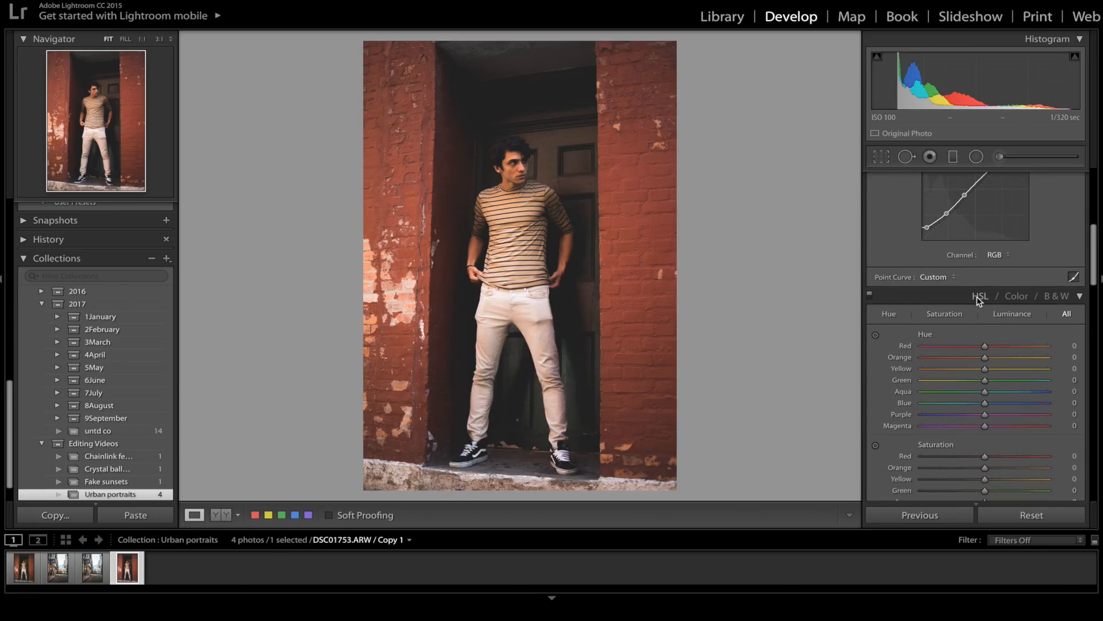
{"action": "scroll", "coordinate": [977, 299], "scroll_direction": "down", "scroll_amount": 1}
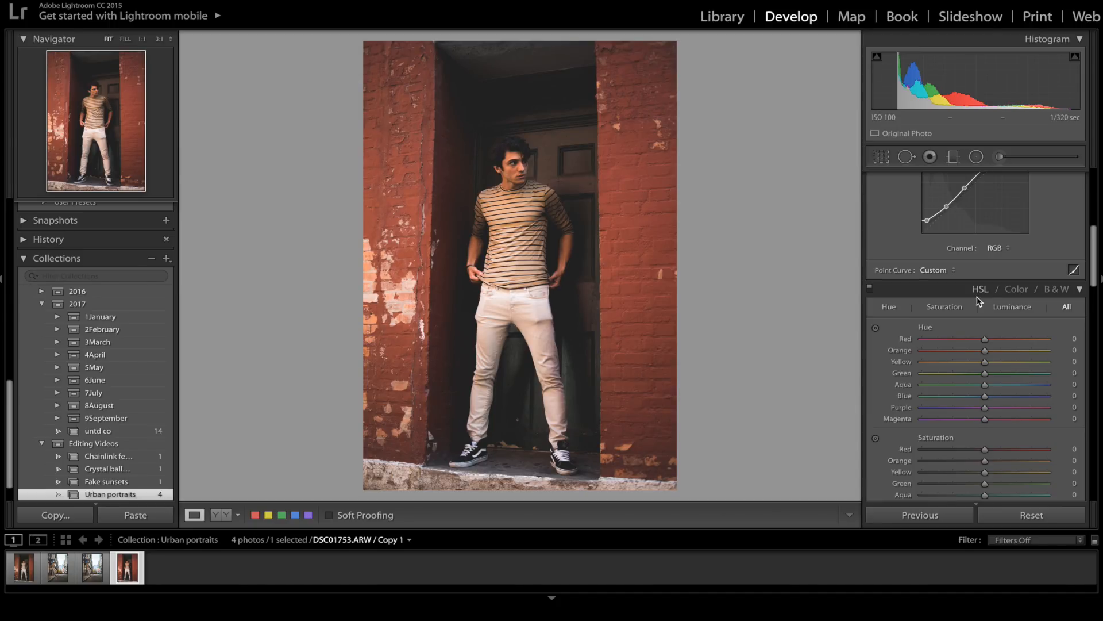
{"action": "scroll", "coordinate": [953, 354], "scroll_direction": "down", "scroll_amount": 4}
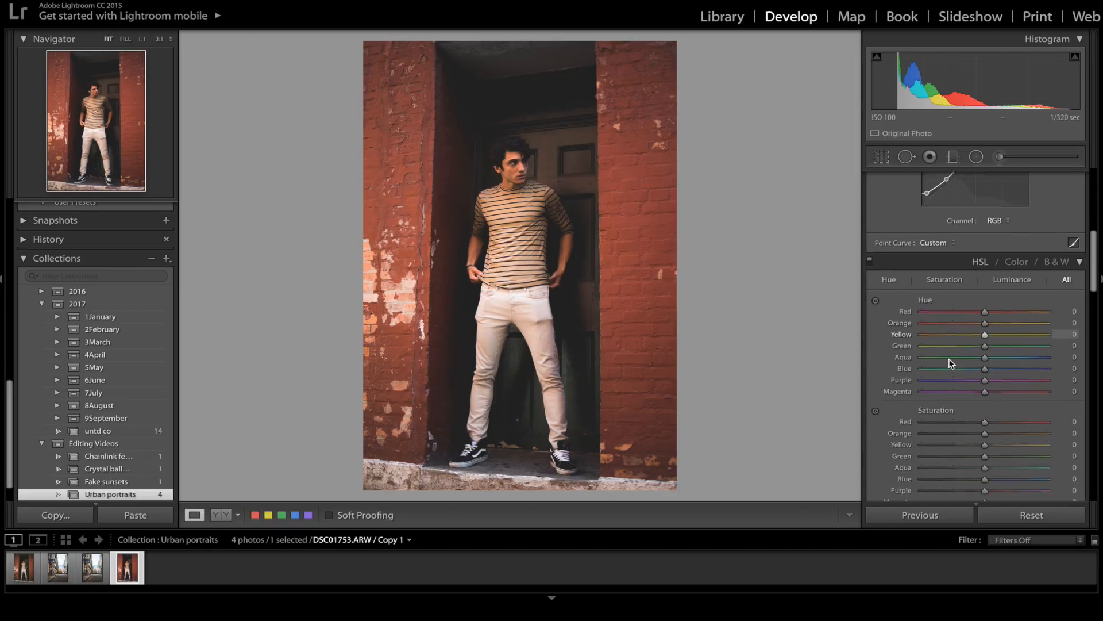
{"action": "scroll", "coordinate": [950, 362], "scroll_direction": "down", "scroll_amount": 3}
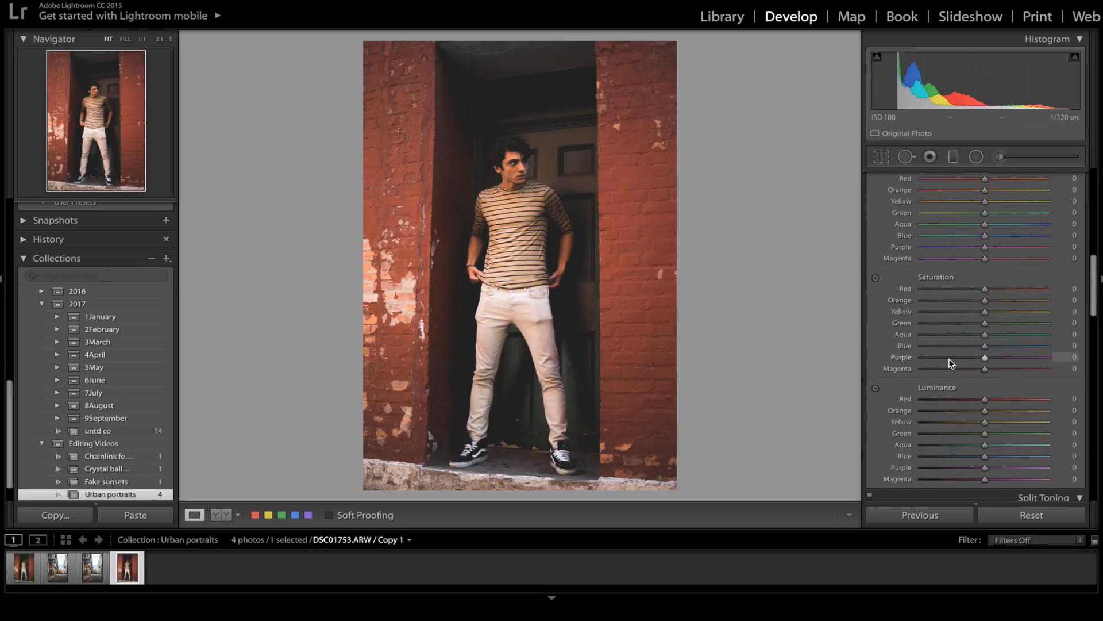
{"action": "scroll", "coordinate": [949, 362], "scroll_direction": "down", "scroll_amount": 1}
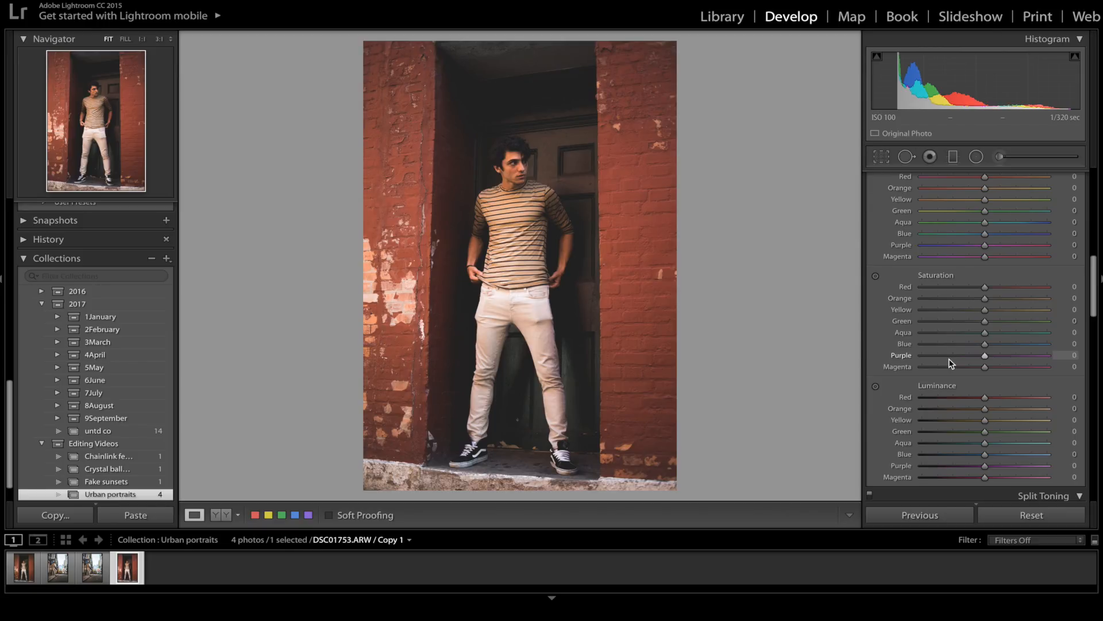
{"action": "left_click", "coordinate": [956, 201]}
{"action": "left_click", "coordinate": [941, 320]}
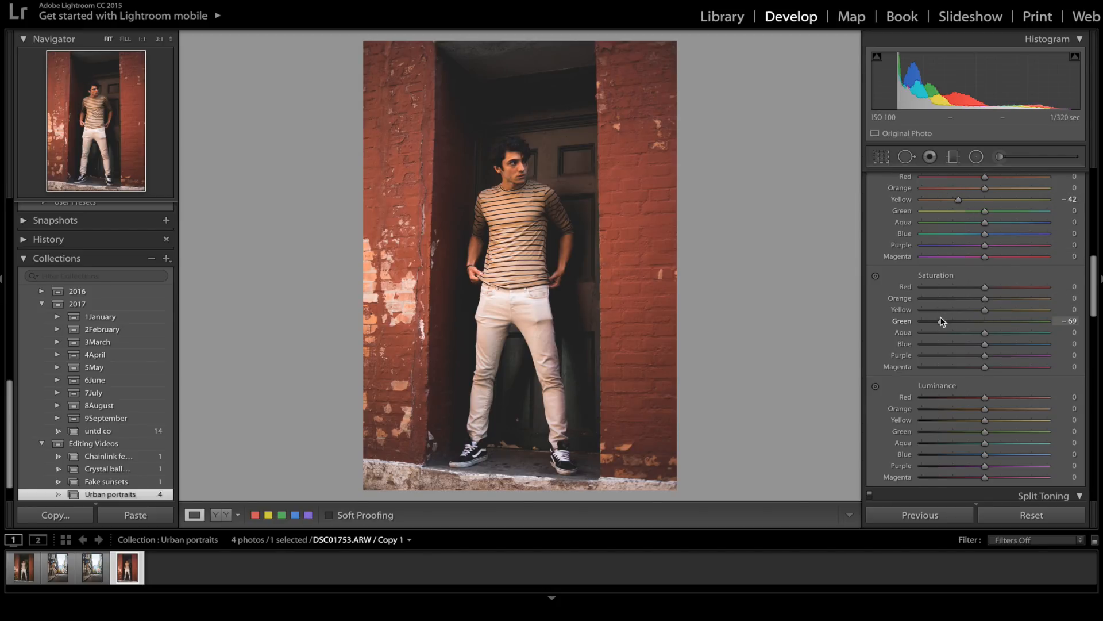
{"action": "left_click", "coordinate": [941, 333]}
{"action": "left_click", "coordinate": [941, 343]}
{"action": "left_click", "coordinate": [941, 355]}
{"action": "left_click", "coordinate": [941, 367]}
Set the HSL luminance to orange +18, yellow +25, aqua +26, and blue, purple and magenta +27
{"action": "scroll", "coordinate": [941, 367], "scroll_direction": "down", "scroll_amount": 4}
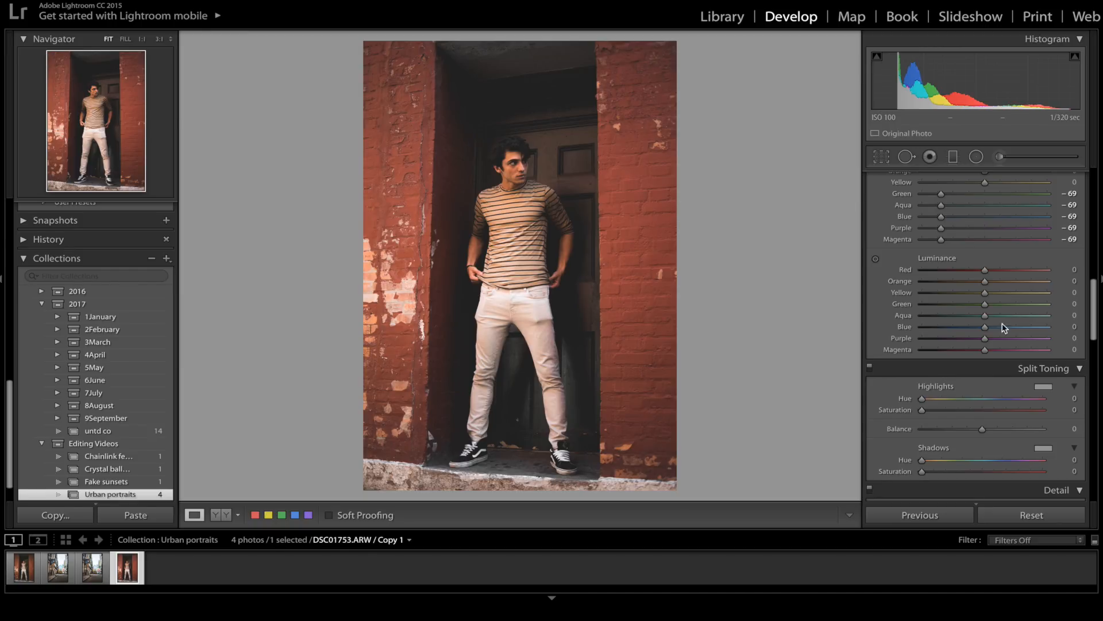
{"action": "left_click", "coordinate": [1003, 281]}
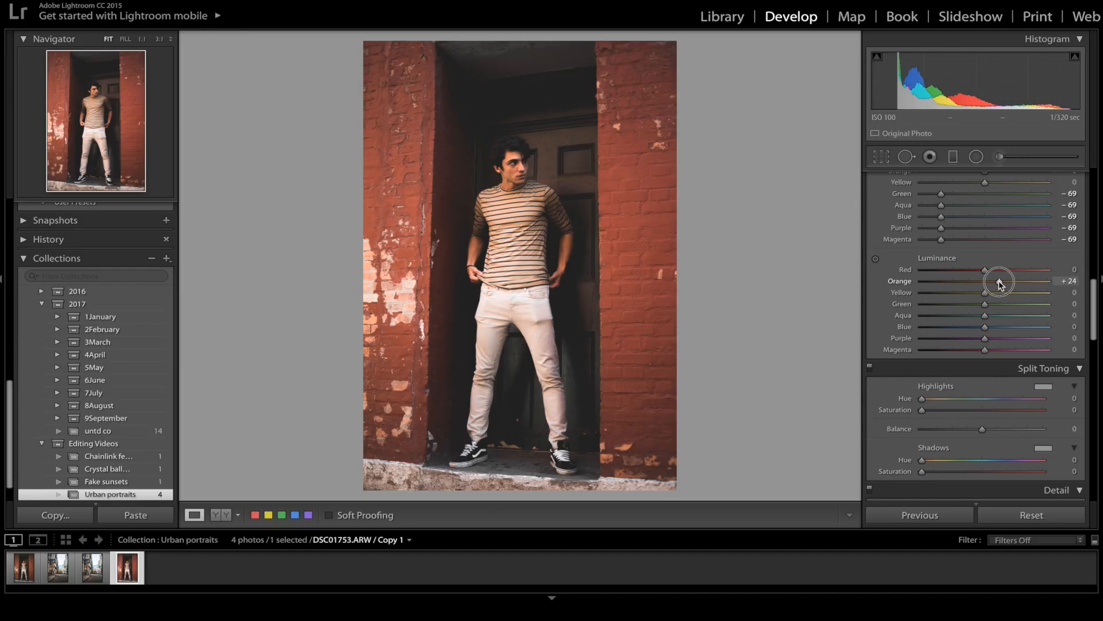
{"action": "left_click_drag", "start_coordinate": [1002, 282], "coordinate": [997, 282]}
{"action": "left_click", "coordinate": [998, 293]}
{"action": "left_click_drag", "start_coordinate": [999, 295], "coordinate": [1001, 296]}
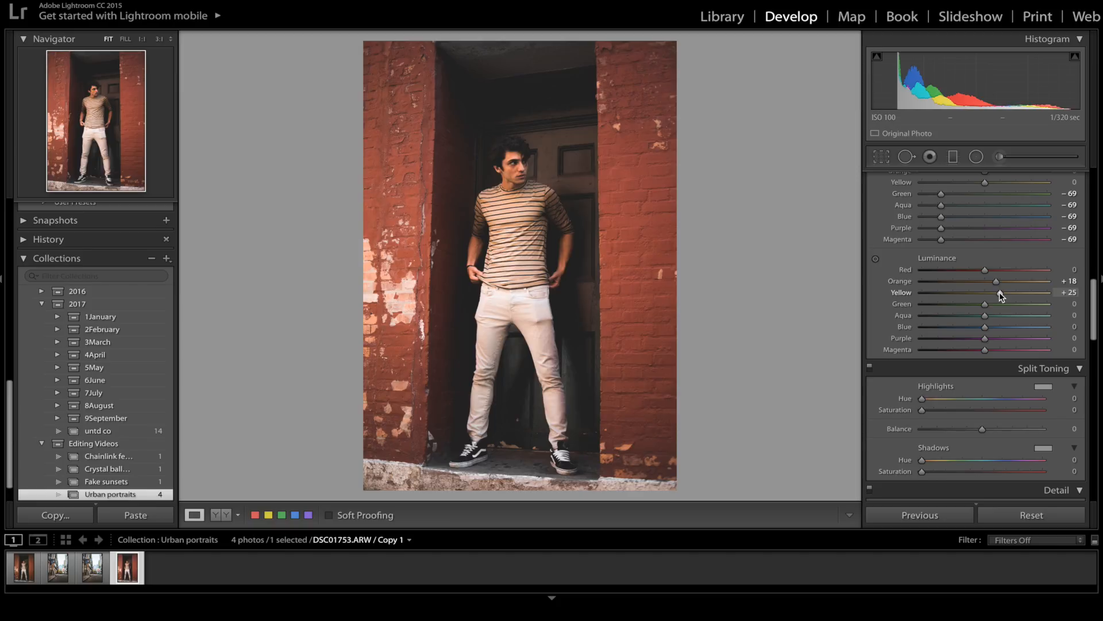
{"action": "left_click", "coordinate": [1004, 314]}
{"action": "left_click_drag", "start_coordinate": [1004, 314], "coordinate": [1002, 319]}
{"action": "left_click", "coordinate": [1001, 327]}
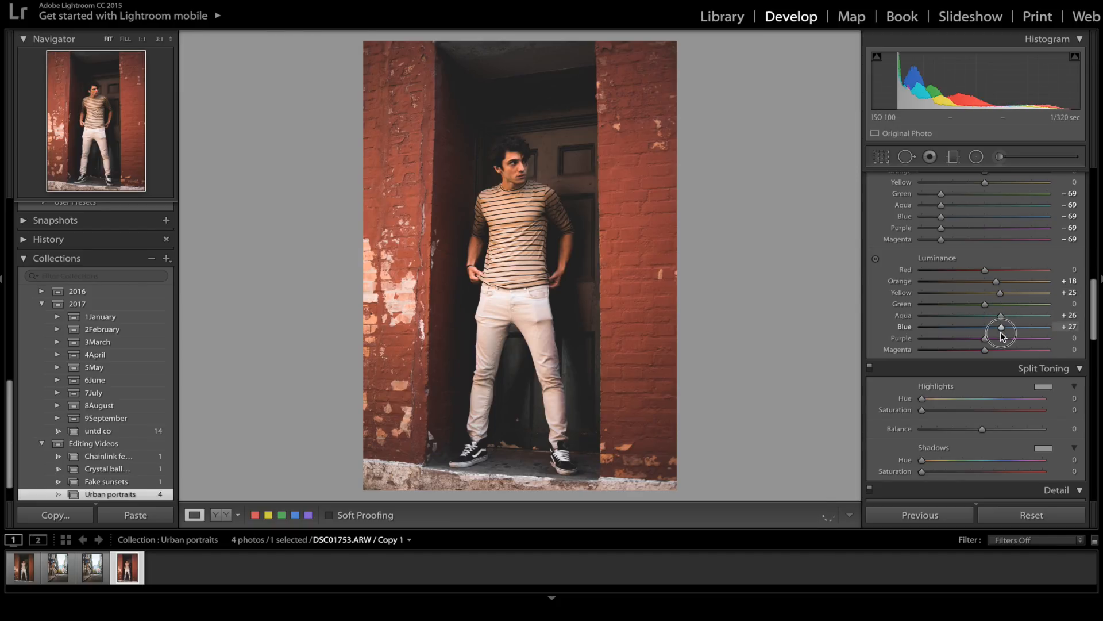
{"action": "left_click", "coordinate": [1002, 339]}
{"action": "left_click", "coordinate": [1001, 351]}
Split tone the portrait with highlights at hue 210, saturation 22, and shadows at hue 72, saturation 9
{"action": "scroll", "coordinate": [1022, 257], "scroll_direction": "down", "scroll_amount": 3}
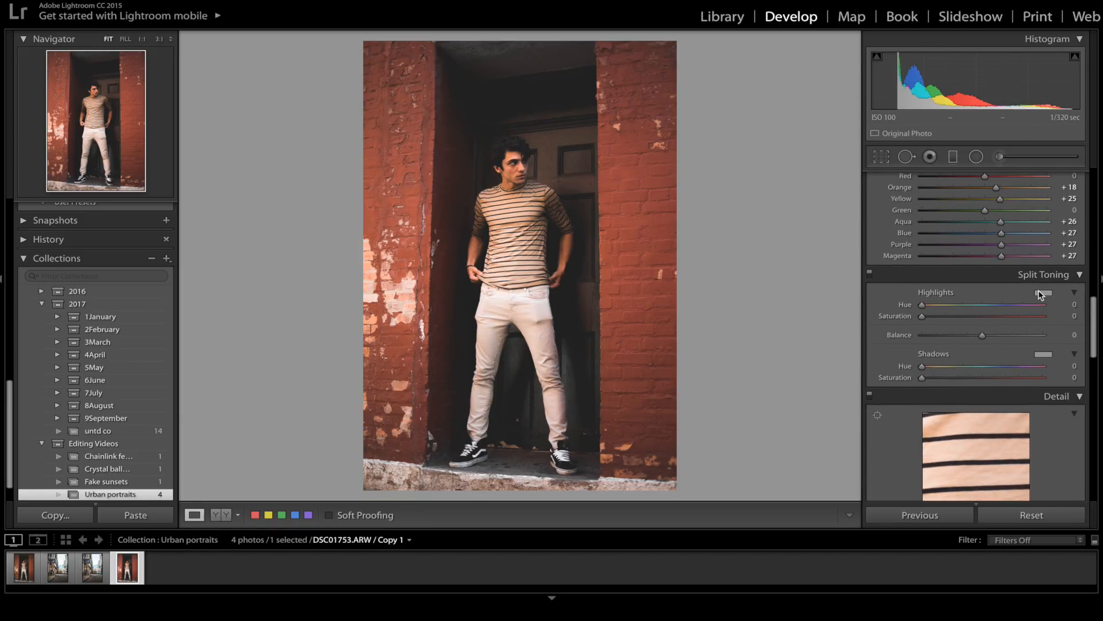
{"action": "left_click", "coordinate": [1040, 293]}
{"action": "left_click_drag", "start_coordinate": [931, 317], "coordinate": [912, 338]}
{"action": "left_click", "coordinate": [1045, 355]}
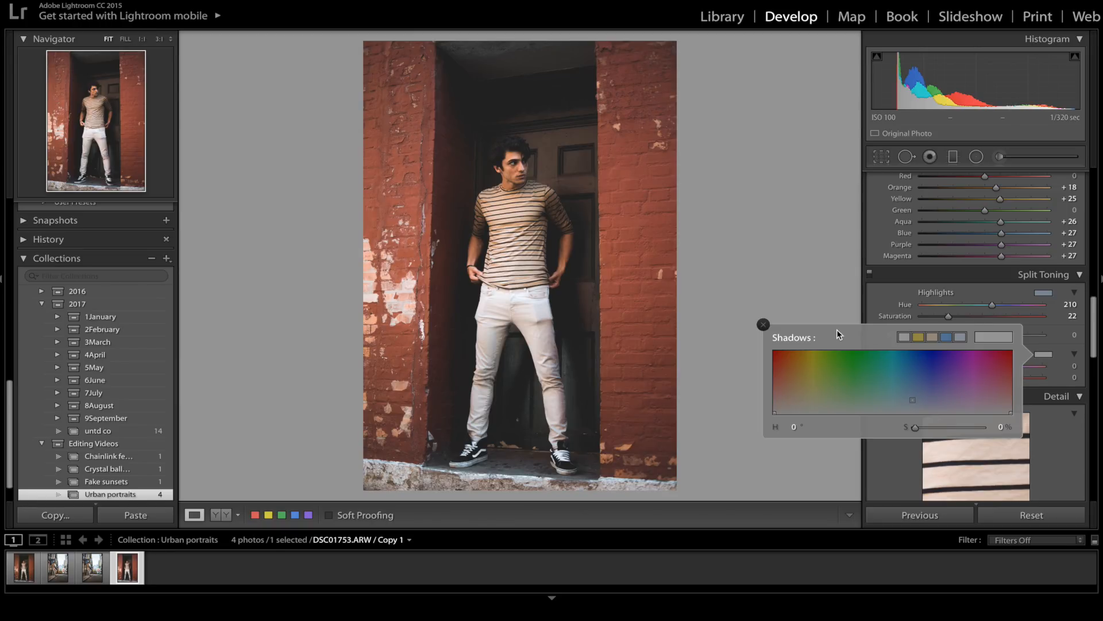
{"action": "left_click", "coordinate": [822, 392]}
{"action": "left_click_drag", "start_coordinate": [822, 393], "coordinate": [821, 408]}
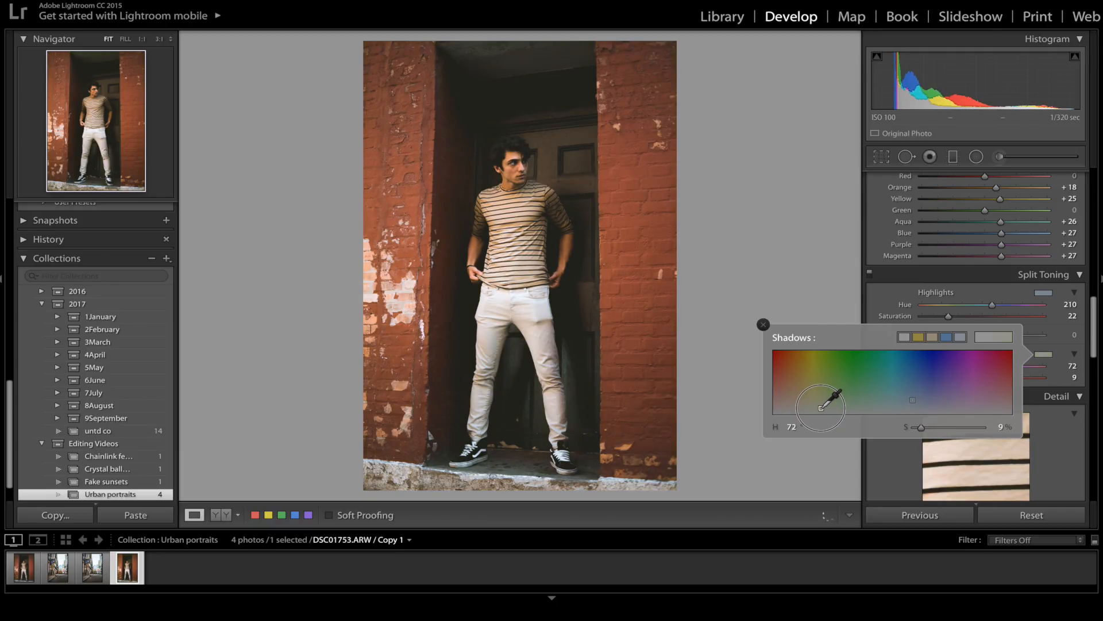
{"action": "left_click", "coordinate": [1042, 350]}
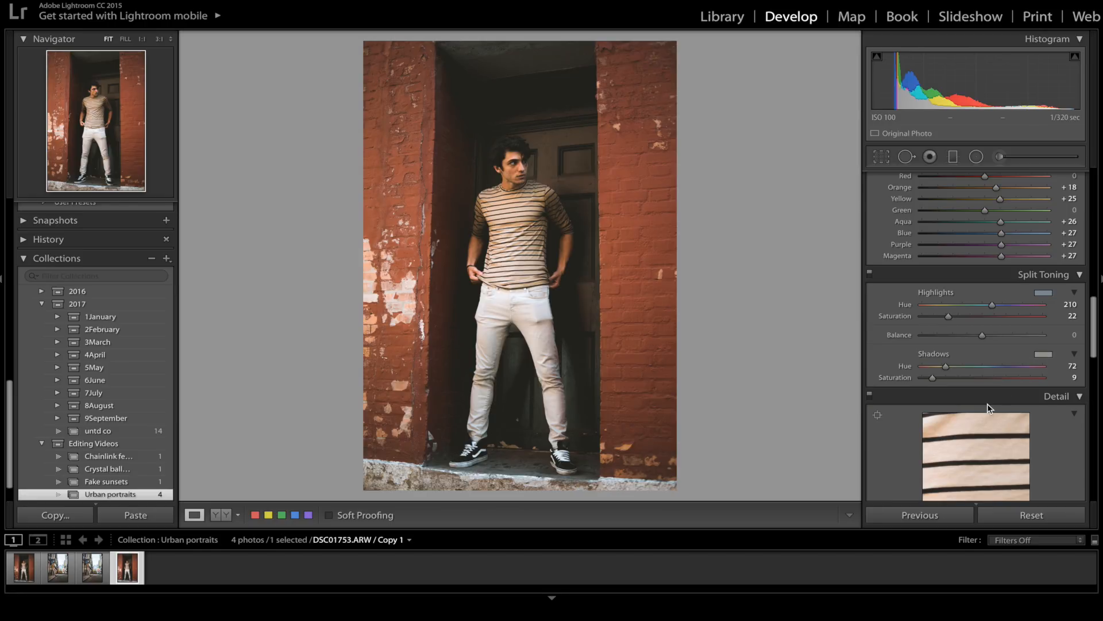
Set the post-crop vignetting amount to −12 and the grain amount to 62
{"action": "scroll", "coordinate": [988, 404], "scroll_direction": "down", "scroll_amount": 5}
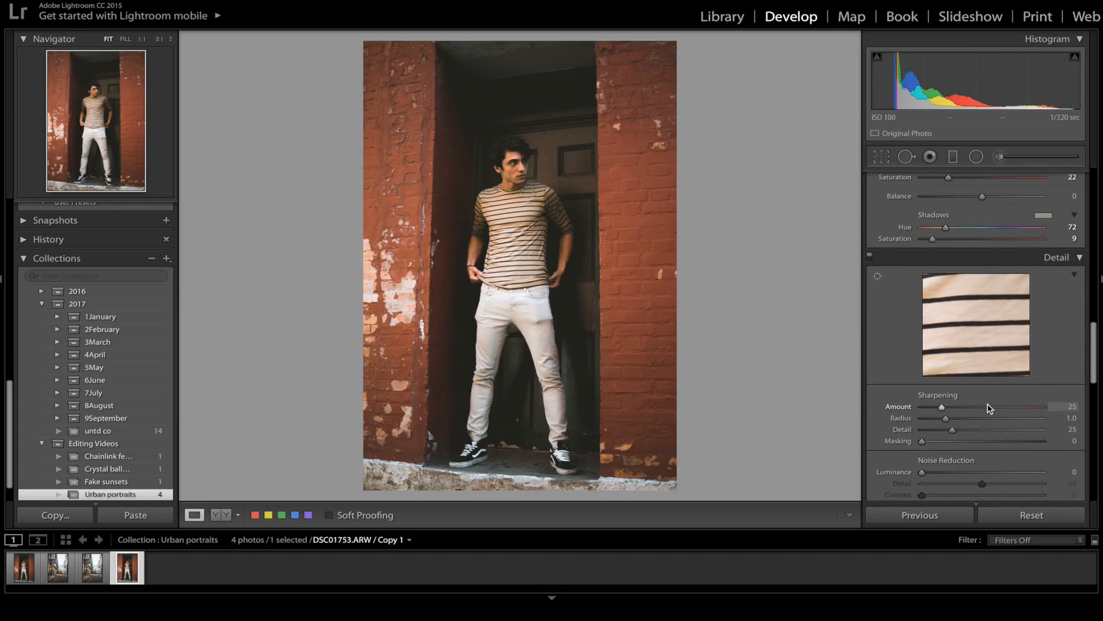
{"action": "scroll", "coordinate": [978, 399], "scroll_direction": "down", "scroll_amount": 5}
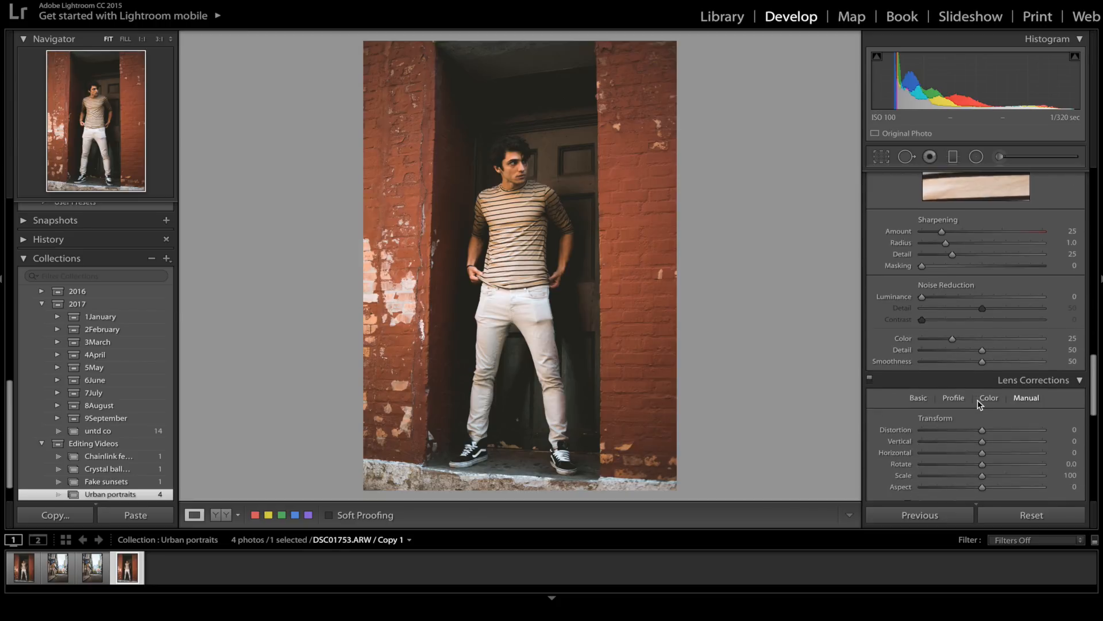
{"action": "scroll", "coordinate": [978, 399], "scroll_direction": "down", "scroll_amount": 4}
{"action": "left_click", "coordinate": [978, 374]}
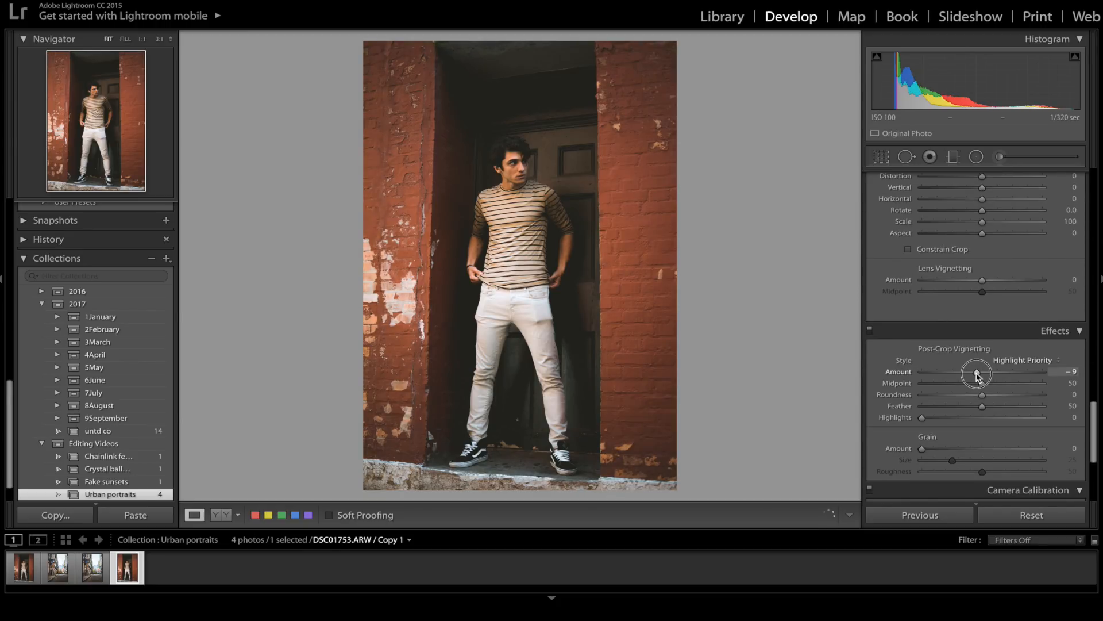
{"action": "left_click_drag", "start_coordinate": [977, 375], "coordinate": [976, 375]}
{"action": "scroll", "coordinate": [974, 373], "scroll_direction": "down", "scroll_amount": 3}
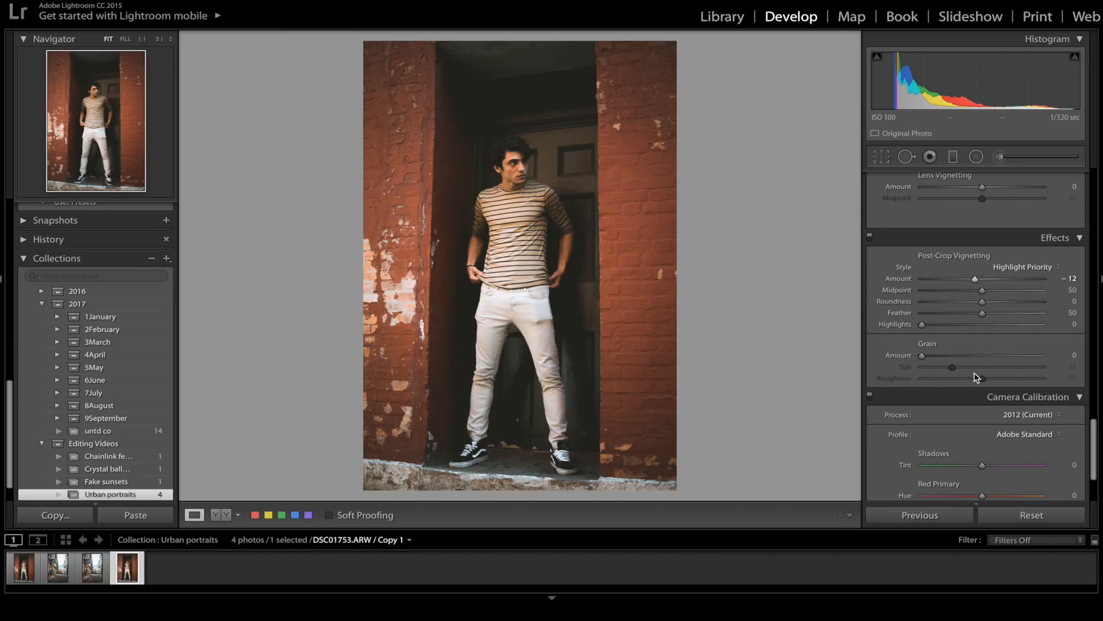
{"action": "left_click", "coordinate": [993, 353]}
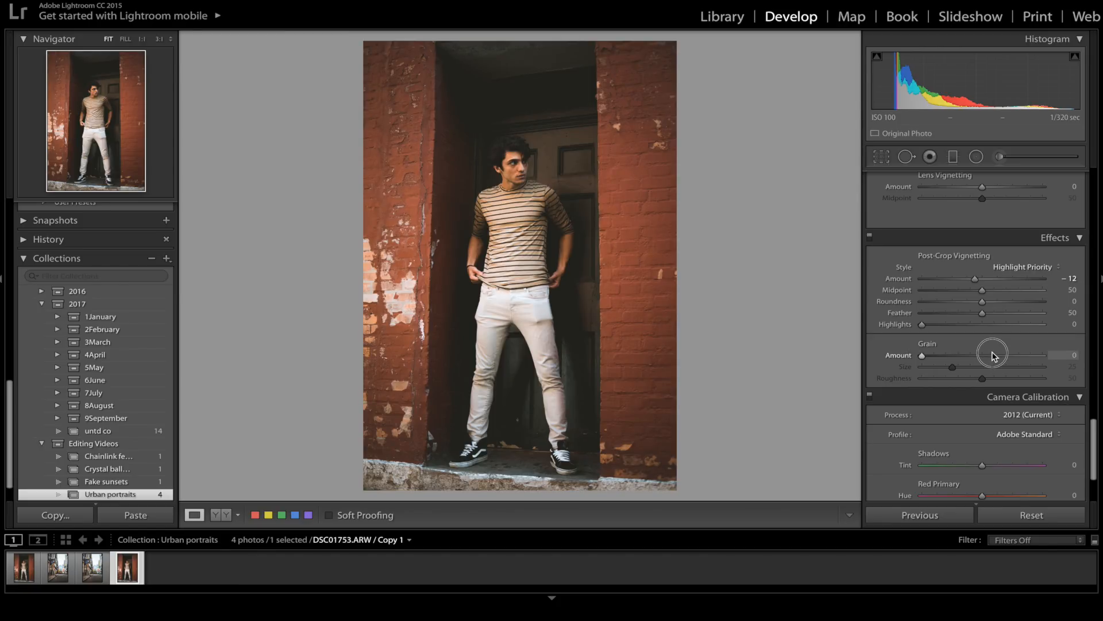
{"action": "left_click_drag", "start_coordinate": [992, 355], "coordinate": [995, 357]}
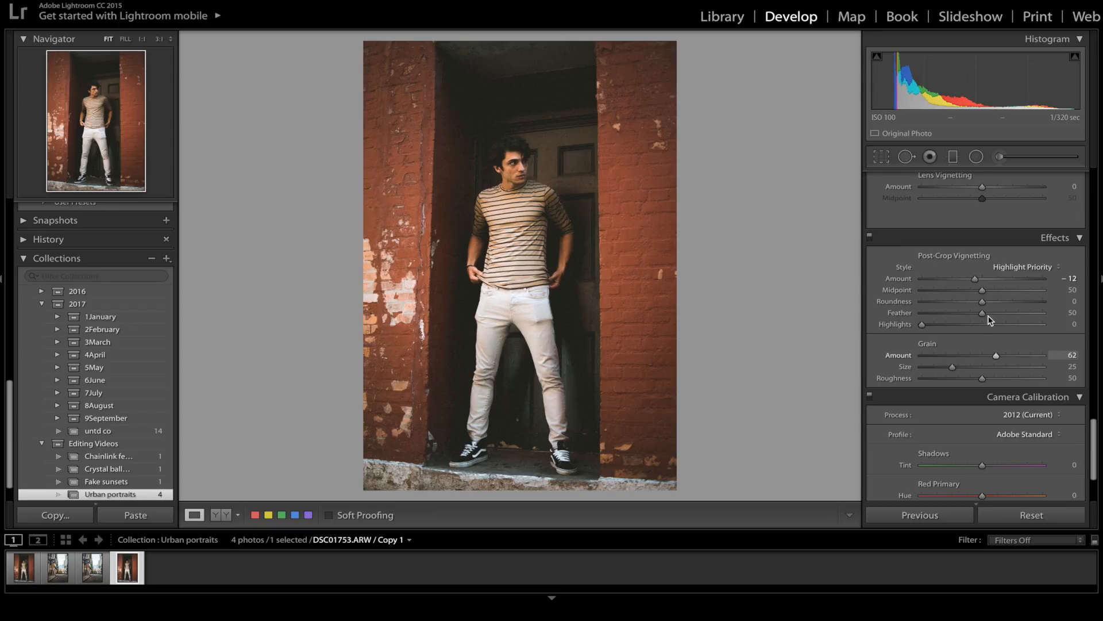
Paint an adjustment brush mask over the man's face and set its temperature to 14
{"action": "left_click", "coordinate": [1000, 157]}
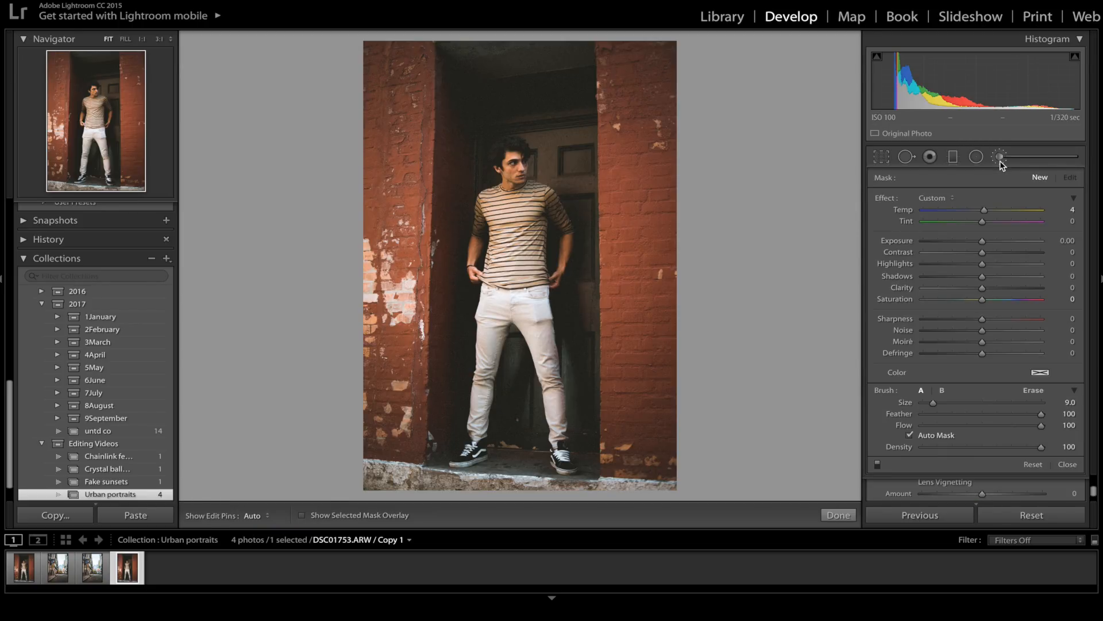
{"action": "left_click", "coordinate": [509, 165]}
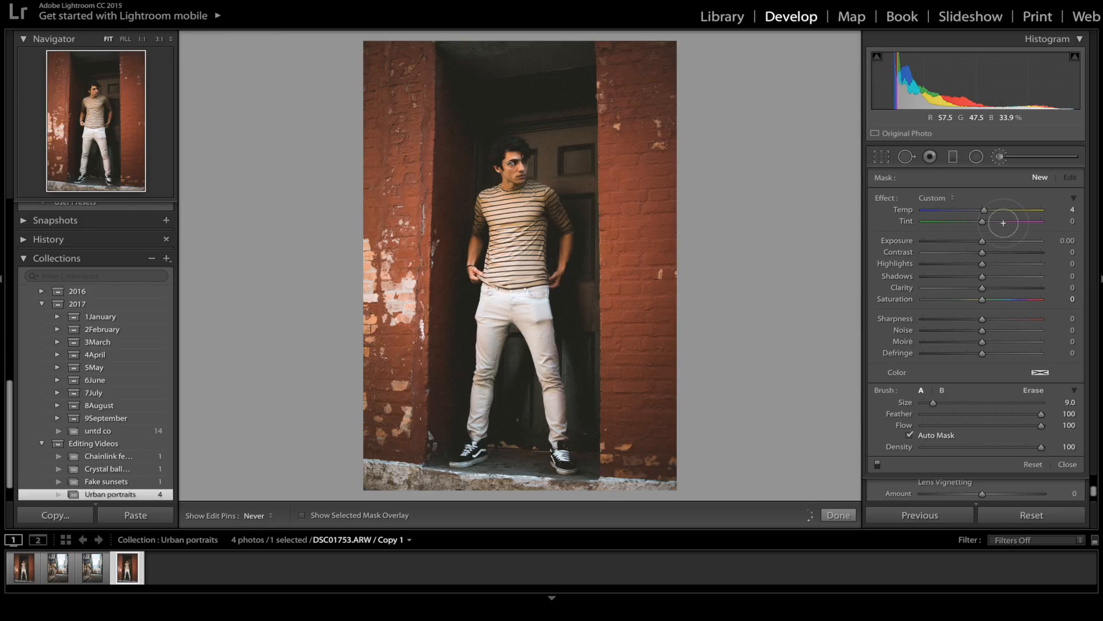
{"action": "left_click_drag", "start_coordinate": [986, 210], "coordinate": [990, 214]}
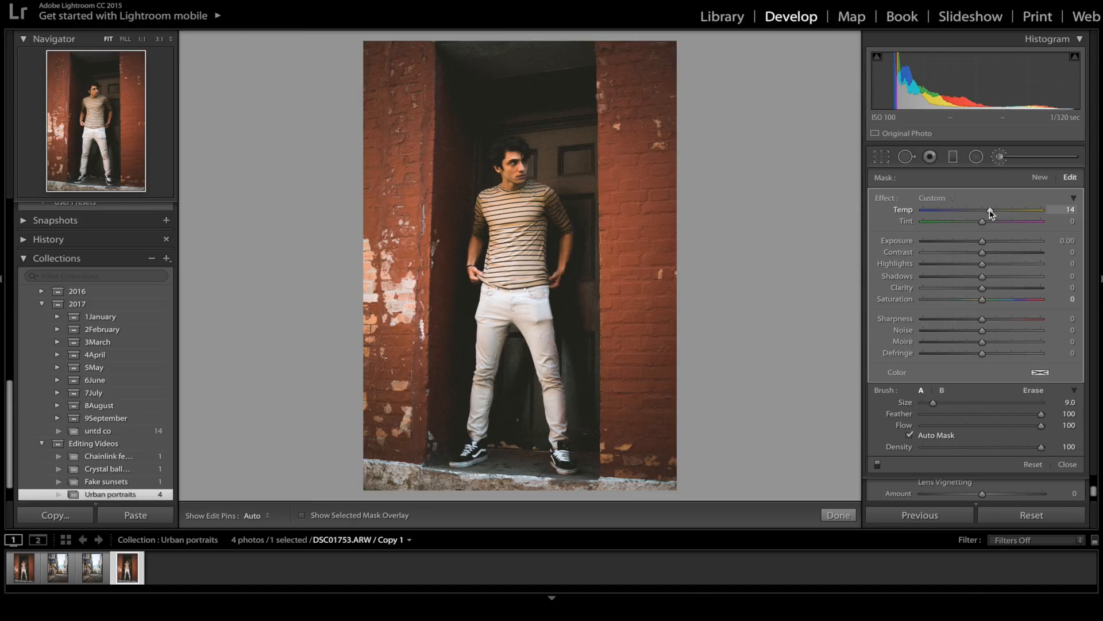
Paint a new brush mask over the white trousers and erase the spill between and beside the legs with a size 5.0 eraser
{"action": "left_click", "coordinate": [1040, 177]}
{"action": "key", "text": "h"}
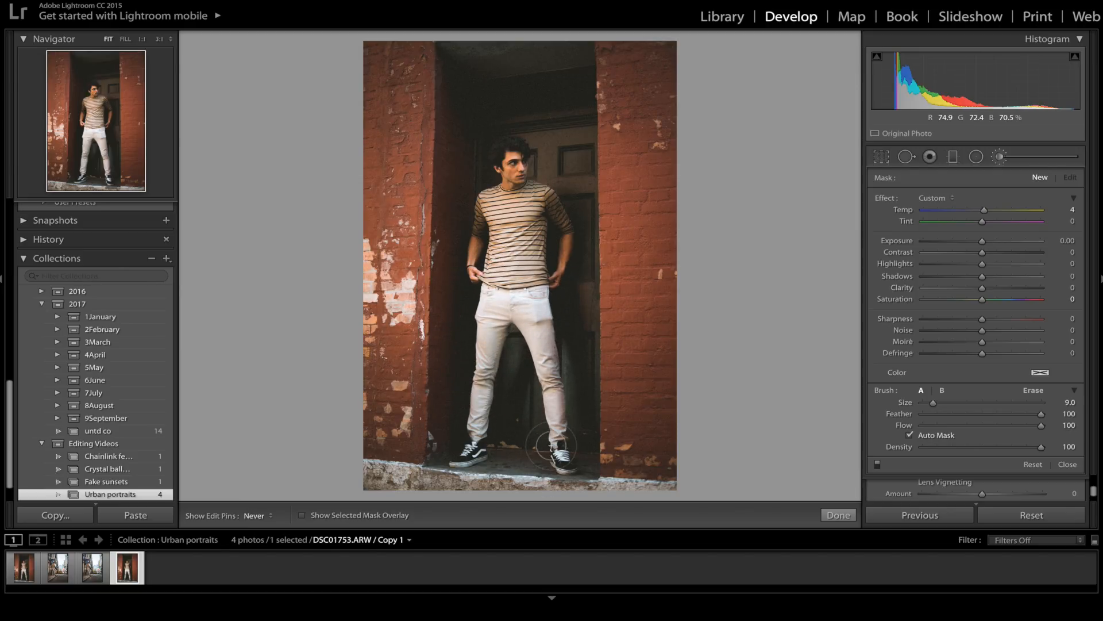
{"action": "left_click", "coordinate": [1034, 391]}
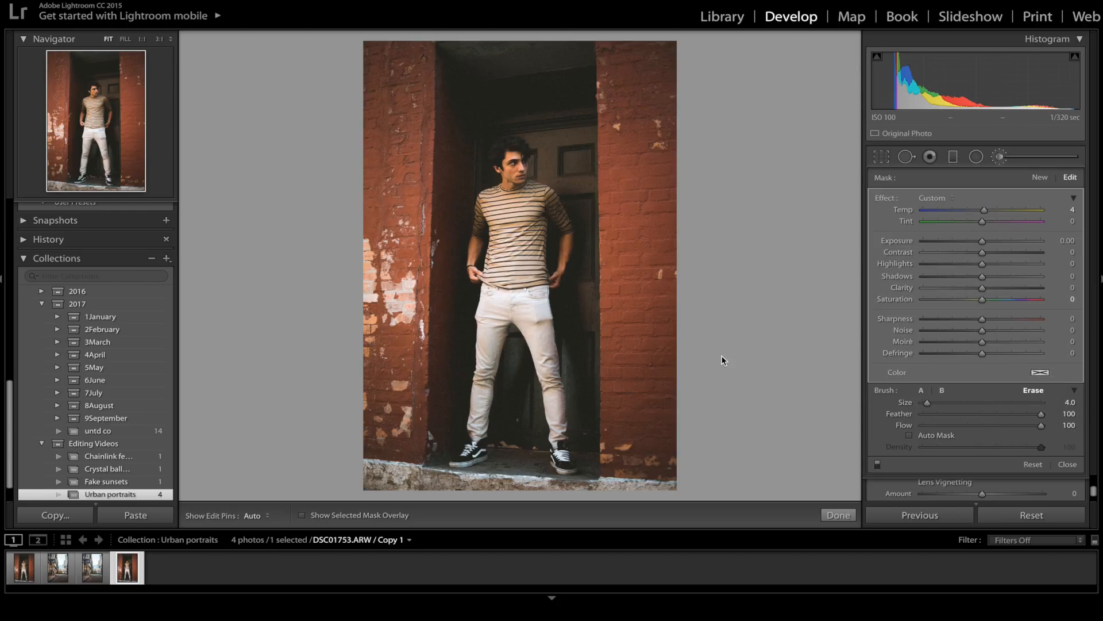
{"action": "key", "text": "]"}
{"action": "mouse_move", "coordinate": [570, 339]}
{"action": "left_mouse_down"}
{"action": "mouse_move", "coordinate": [567, 315]}
{"action": "mouse_move", "coordinate": [580, 446]}
{"action": "mouse_move", "coordinate": [590, 404]}
{"action": "mouse_move", "coordinate": [574, 305]}
{"action": "left_mouse_up"}
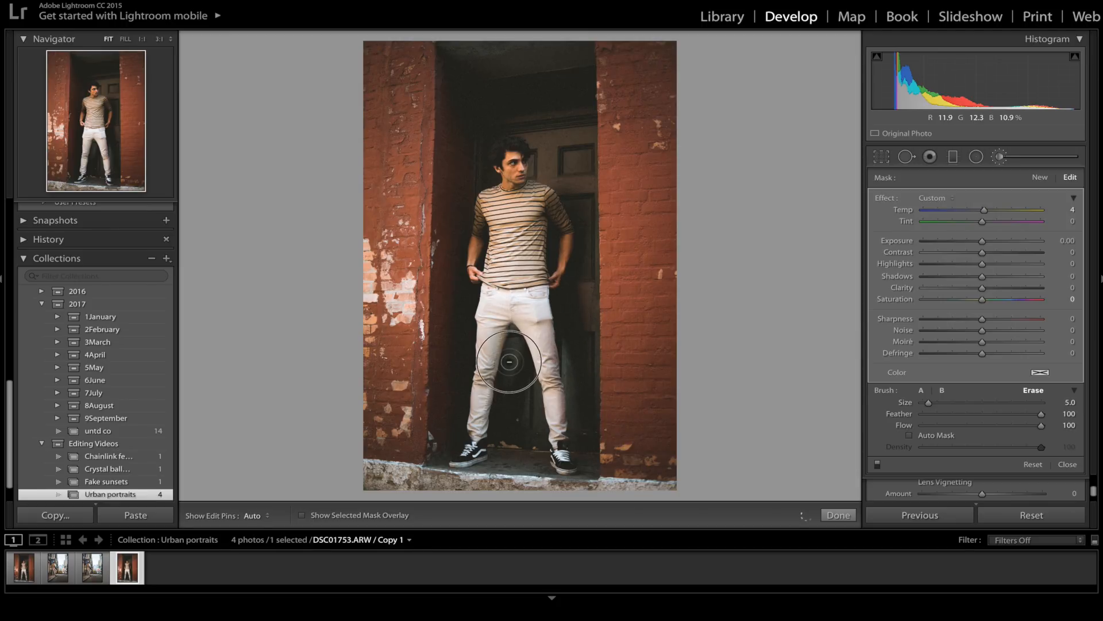
{"action": "mouse_move", "coordinate": [514, 338]}
{"action": "left_mouse_down"}
{"action": "mouse_move", "coordinate": [501, 394]}
{"action": "mouse_move", "coordinate": [517, 355]}
{"action": "mouse_move", "coordinate": [517, 419]}
{"action": "mouse_move", "coordinate": [537, 438]}
{"action": "left_mouse_up"}
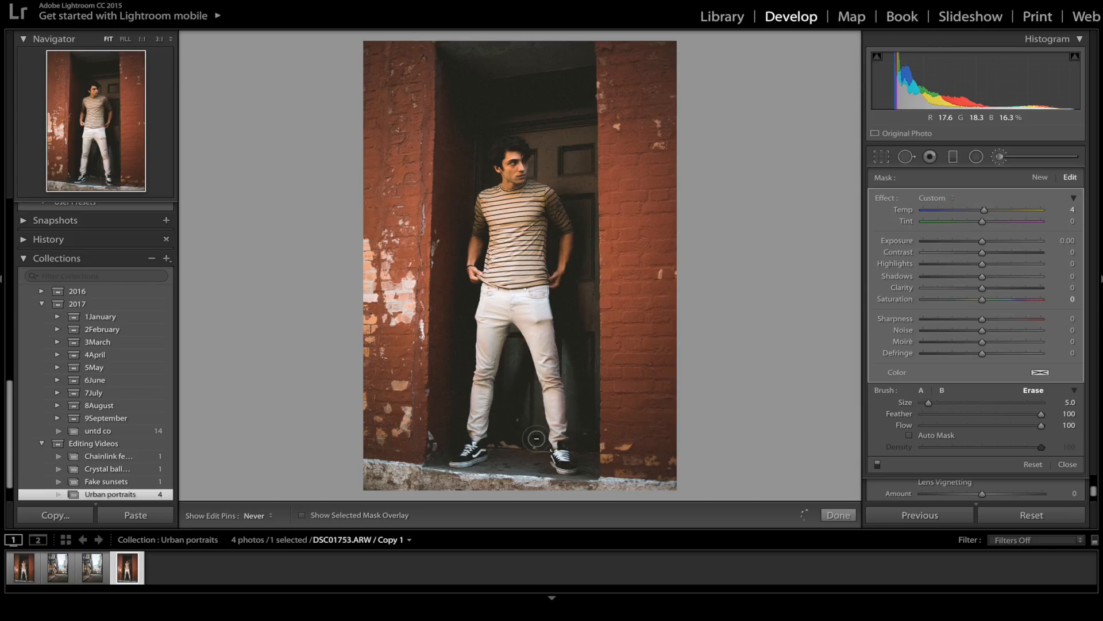
{"action": "left_click_drag", "start_coordinate": [464, 349], "coordinate": [457, 431]}
Set the trousers mask's temperature to 22, exposure to −0.38 and saturation to −28
{"action": "left_click", "coordinate": [1075, 209]}
{"action": "type", "text": "22"}
{"action": "key", "text": "Return"}
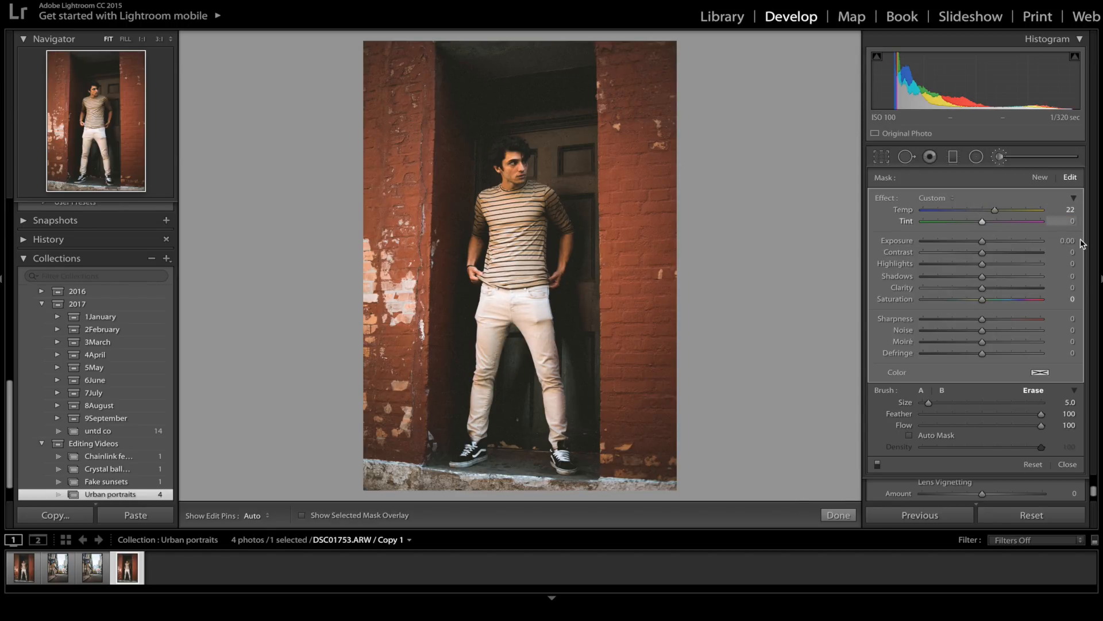
{"action": "left_click", "coordinate": [1068, 241]}
{"action": "type", "text": "."}
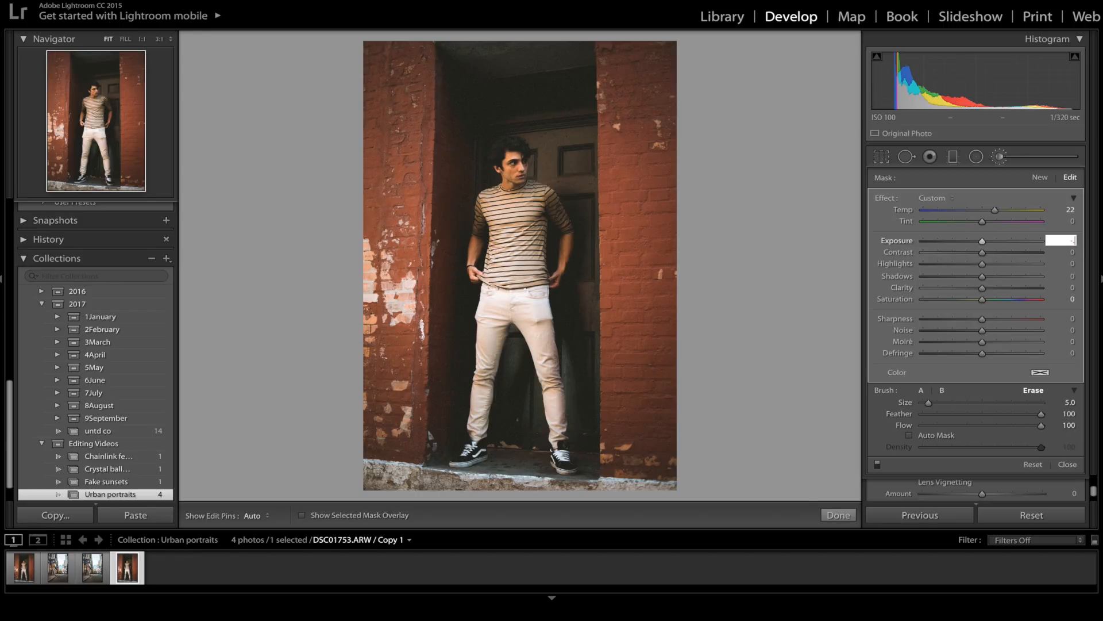
{"action": "type", "text": "38"}
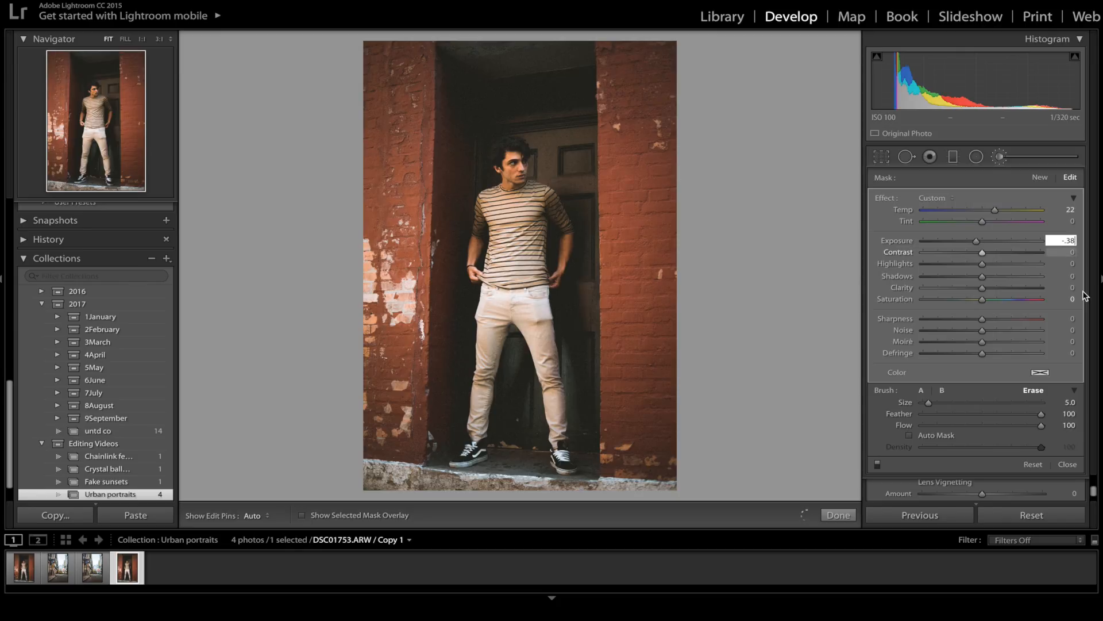
{"action": "key", "text": "Return"}
{"action": "left_click", "coordinate": [1070, 299]}
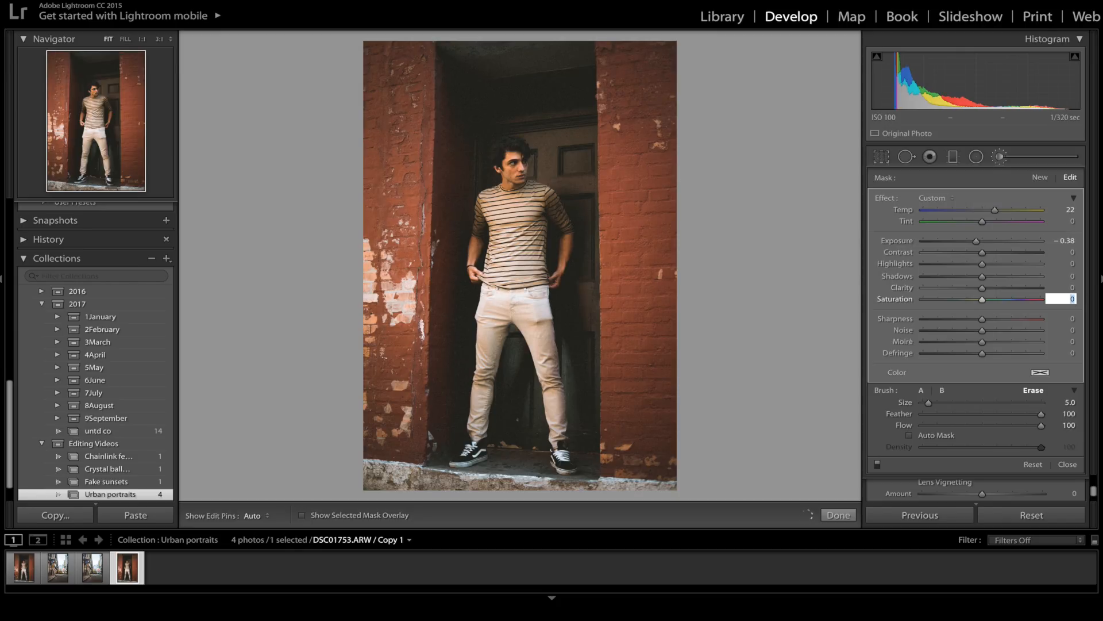
{"action": "type", "text": "-28"}
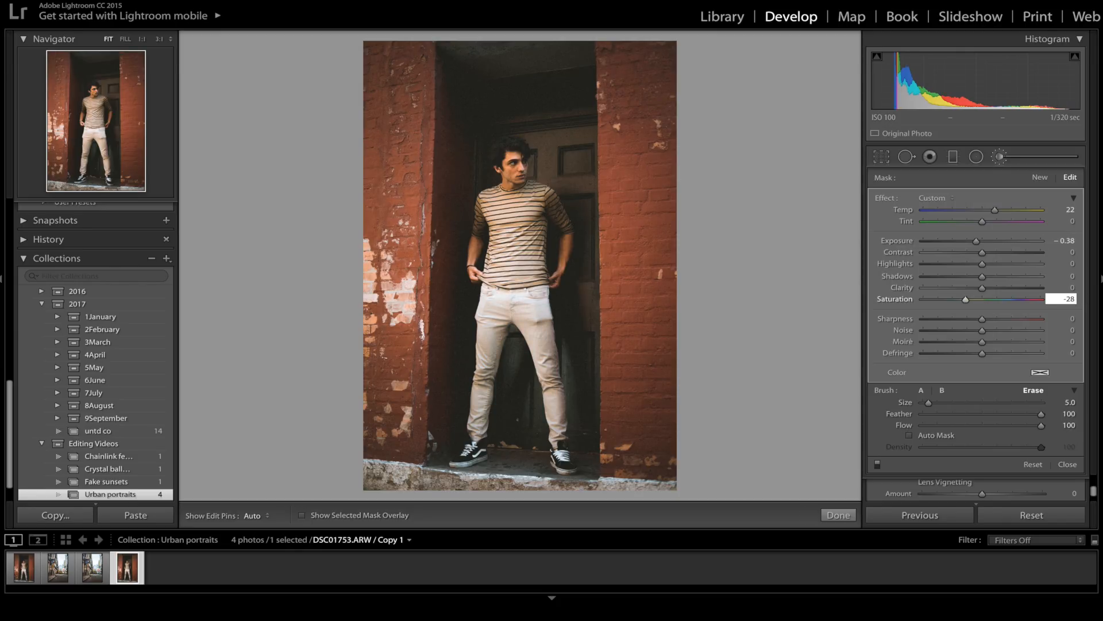